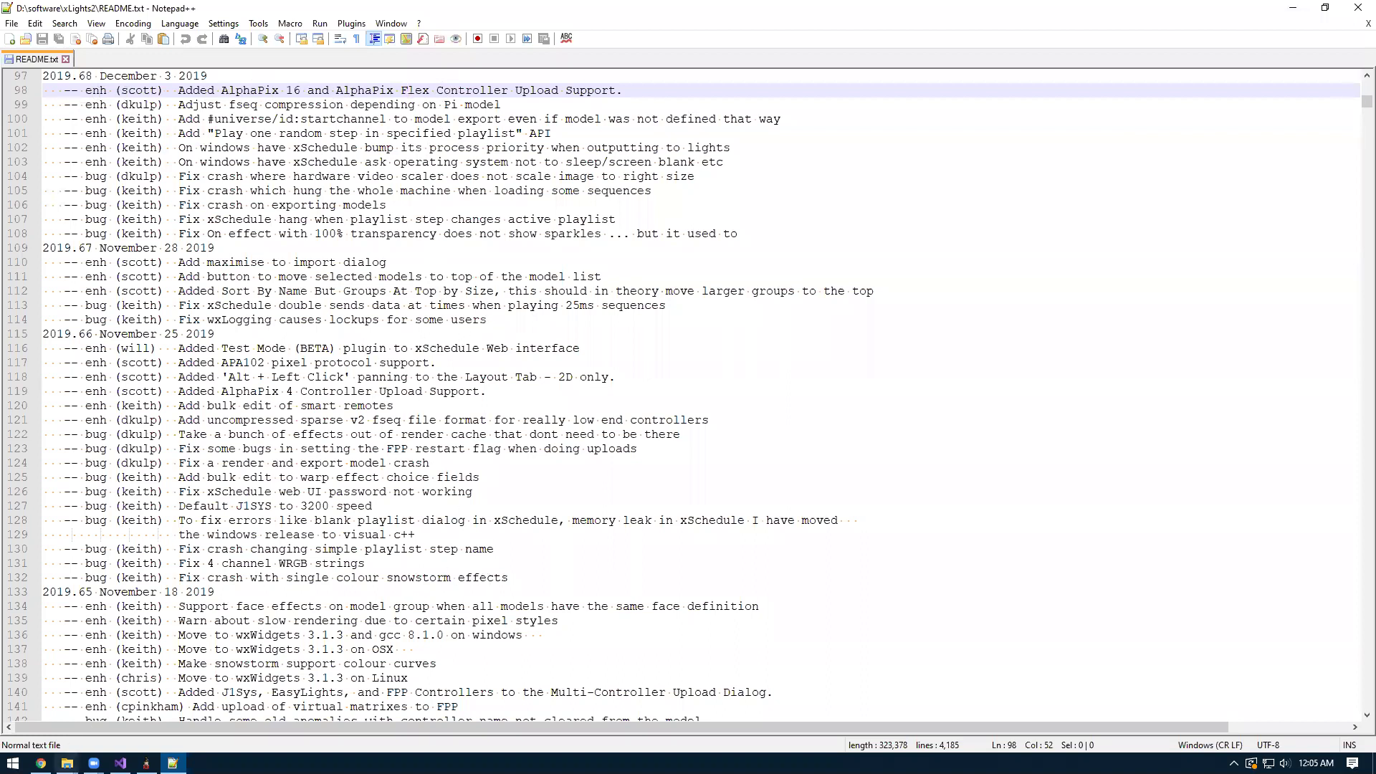
- In the AlphaPix Flex web page, check that Port 2 Outputs 17–32 use universes 17–32 at 170 pixels
click(69, 761)
scroll(508, 446, up, 2)
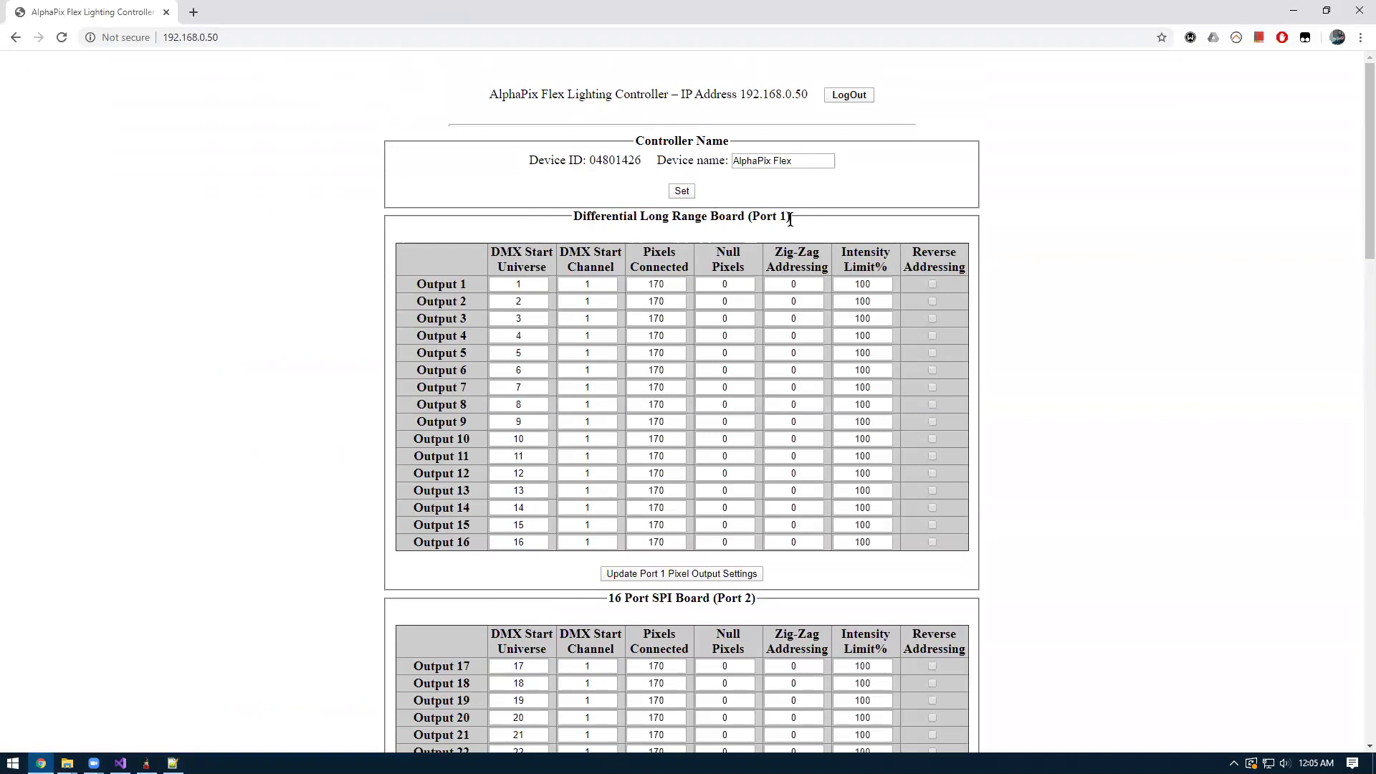
scroll(847, 374, down, 4)
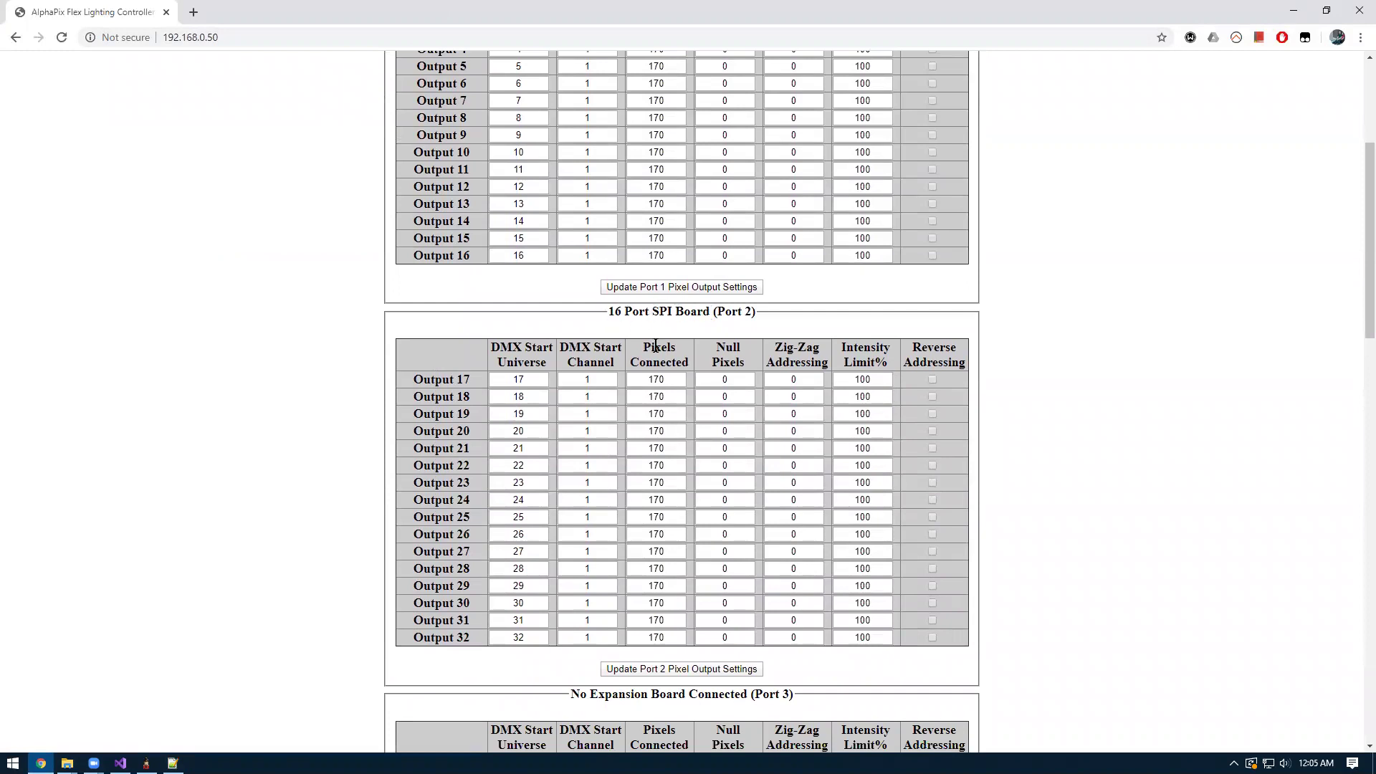
scroll(791, 569, down, 2)
scroll(797, 565, up, 1)
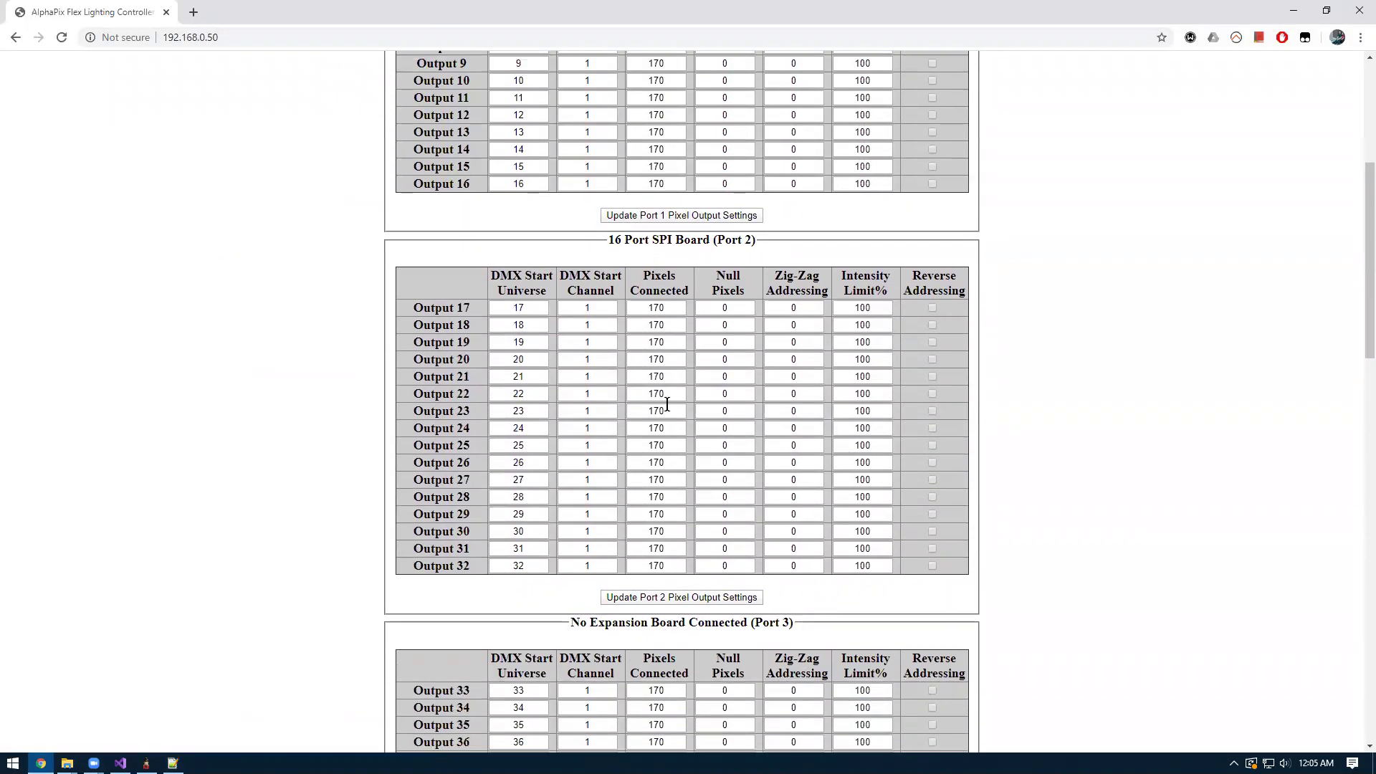
scroll(619, 393, up, 1)
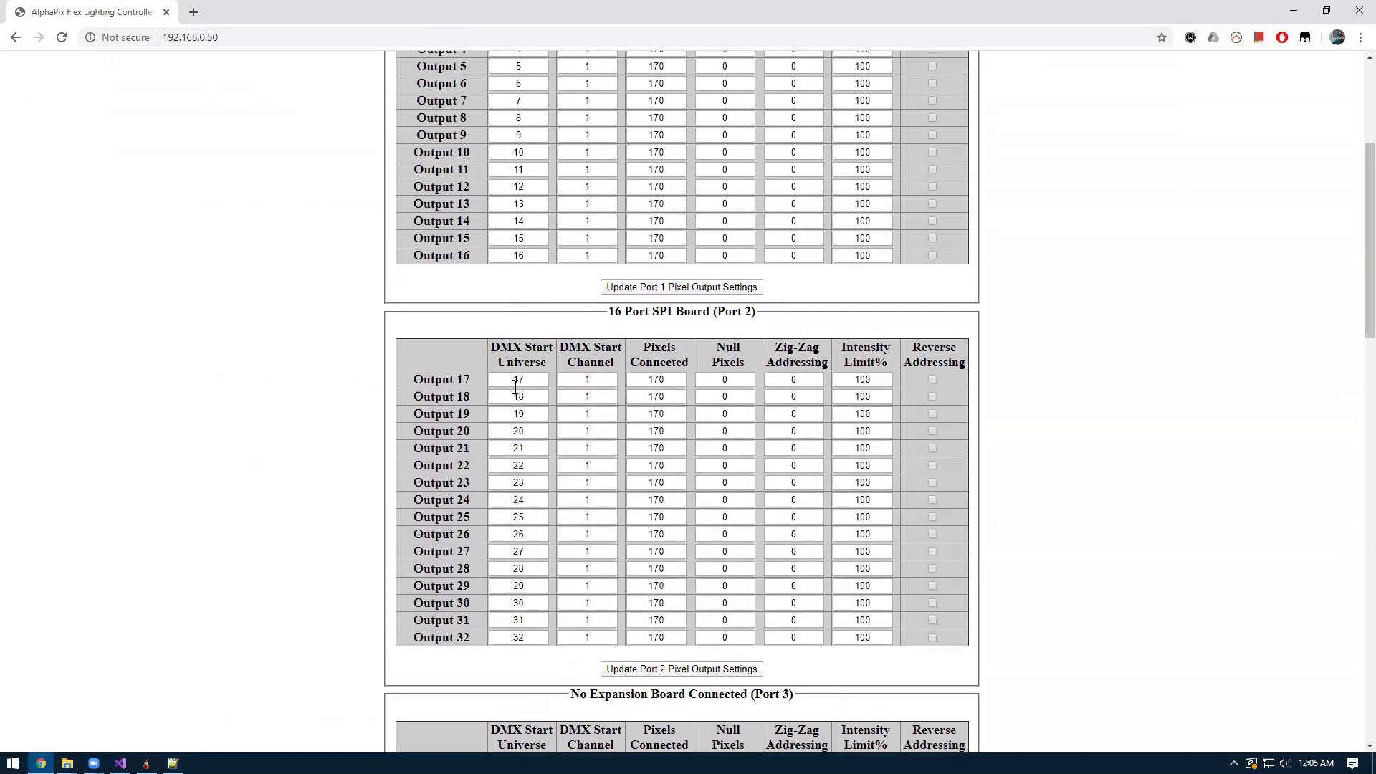
scroll(519, 415, up, 1)
scroll(520, 416, down, 4)
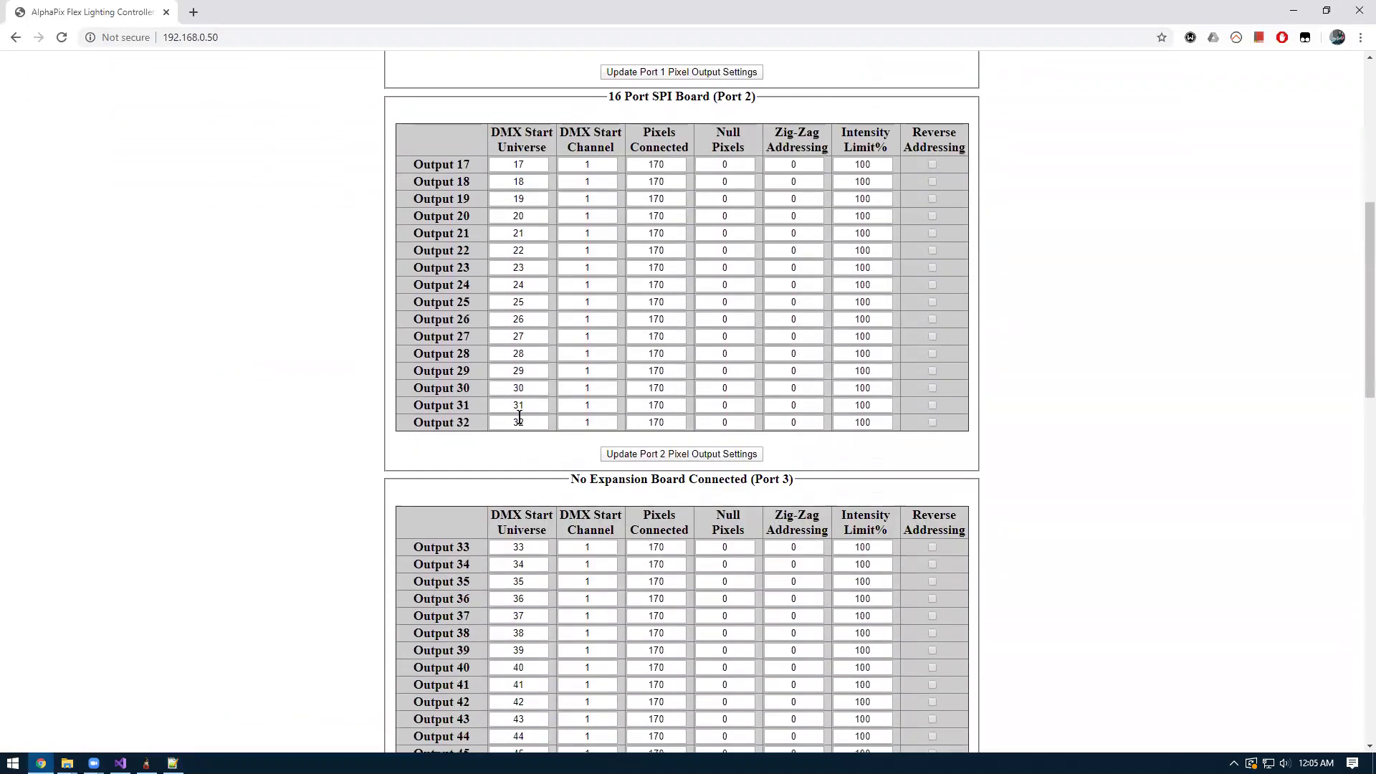
scroll(520, 417, up, 2)
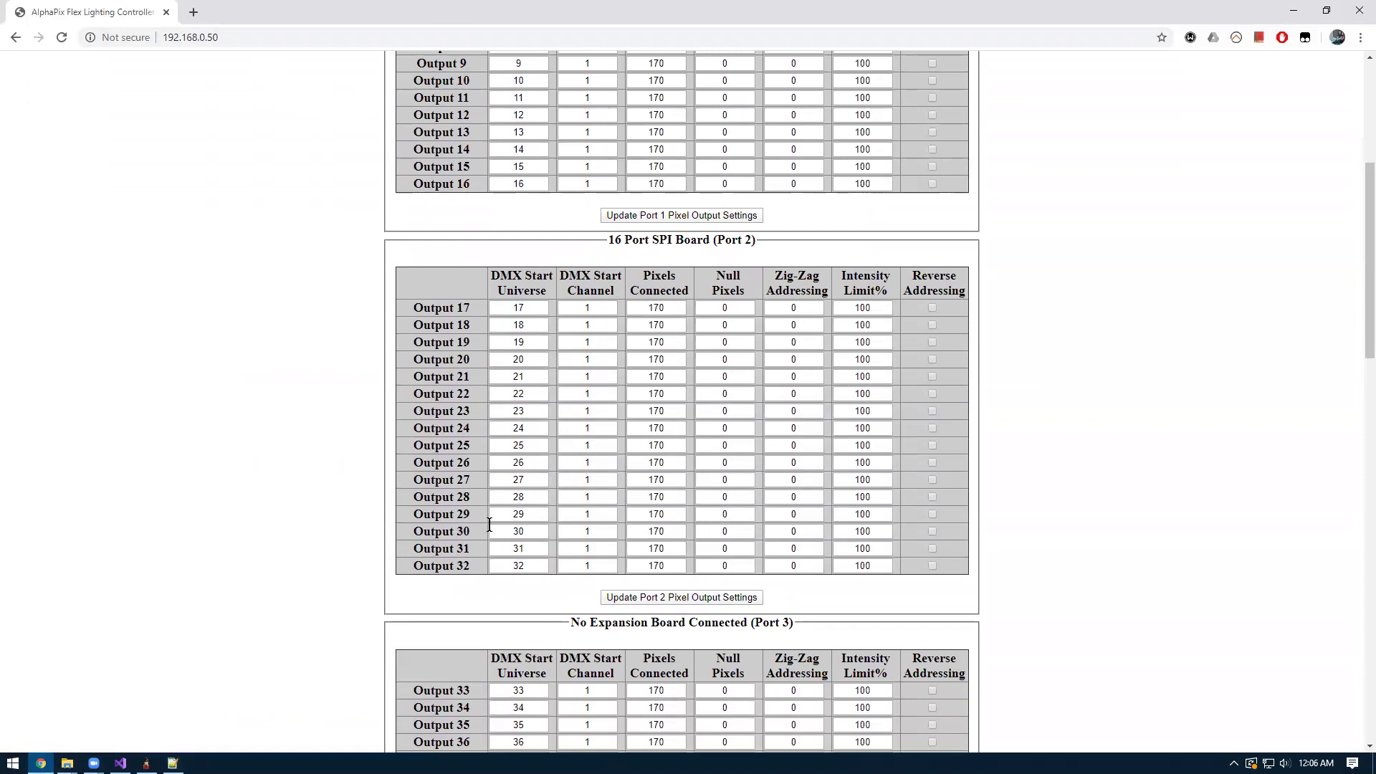
scroll(385, 705, up, 3)
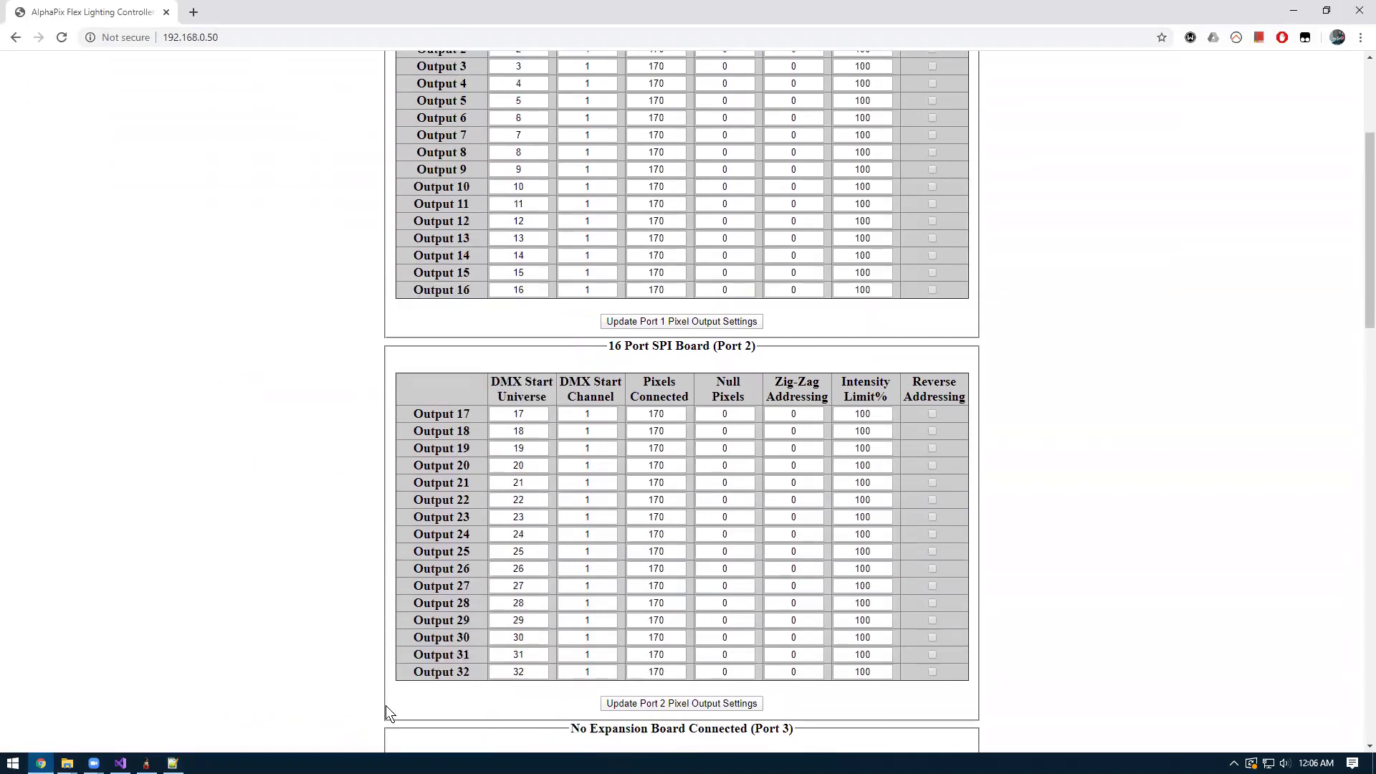
- Add a unicast E1.31 network for 192.168.0.50 with 32 universes
mouse_move(145, 764)
click(159, 730)
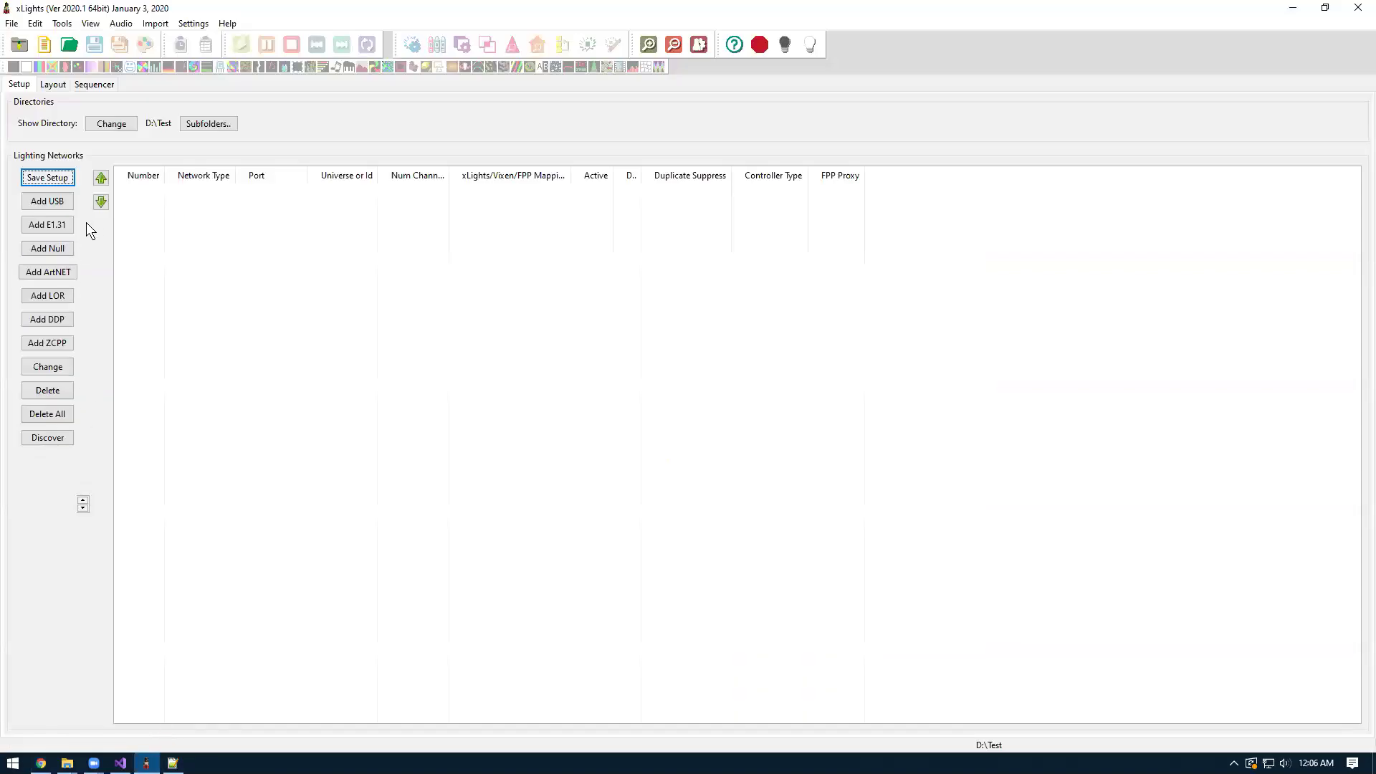
click(54, 224)
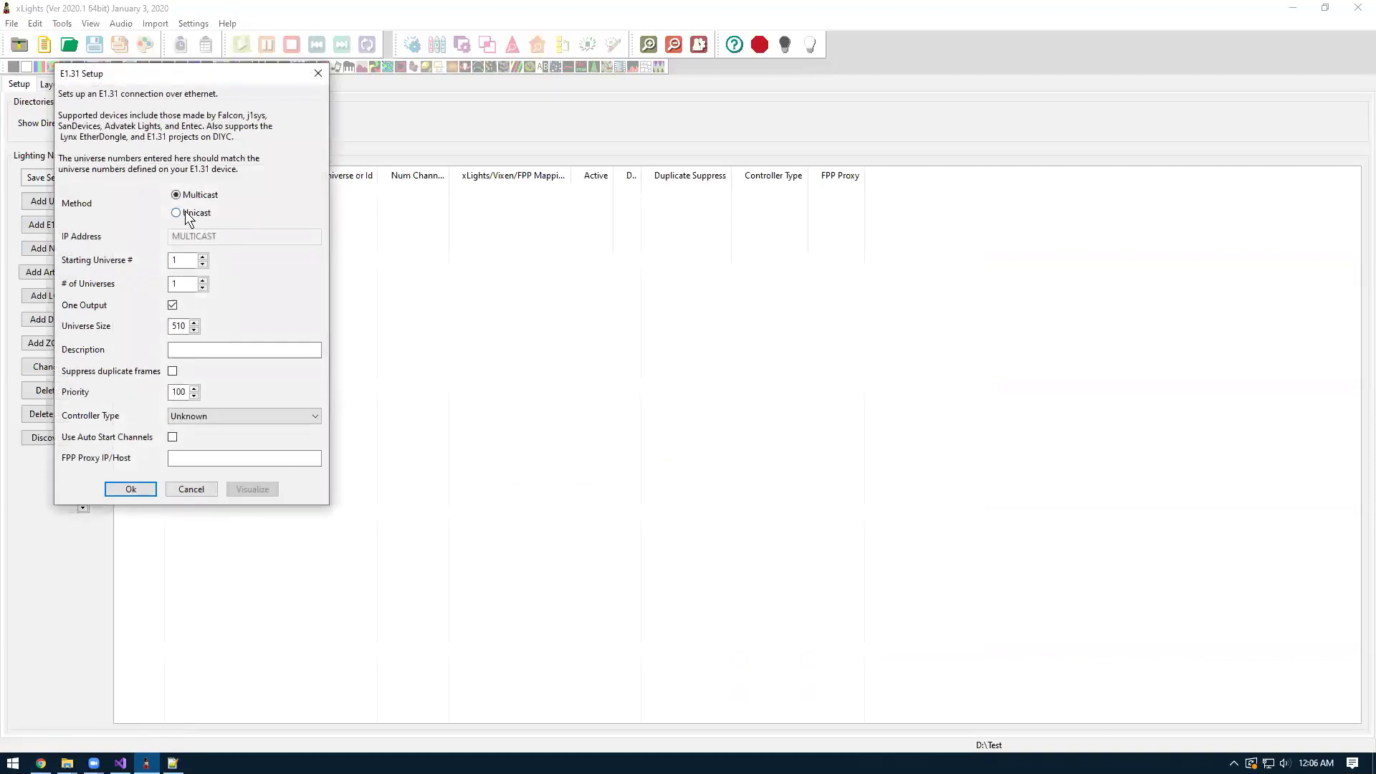
click(185, 212)
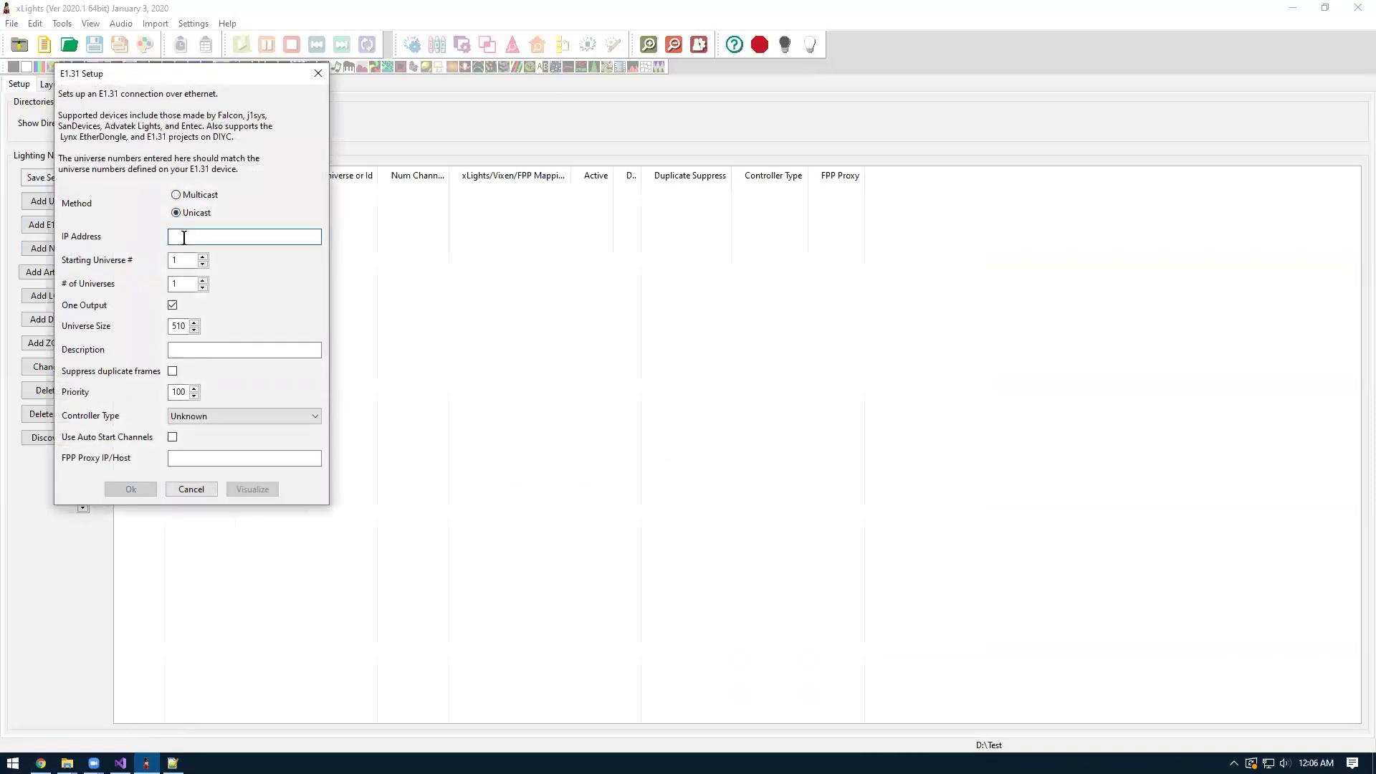
text(192.168.0.50)
click(184, 261)
click(184, 284)
double_click(184, 284)
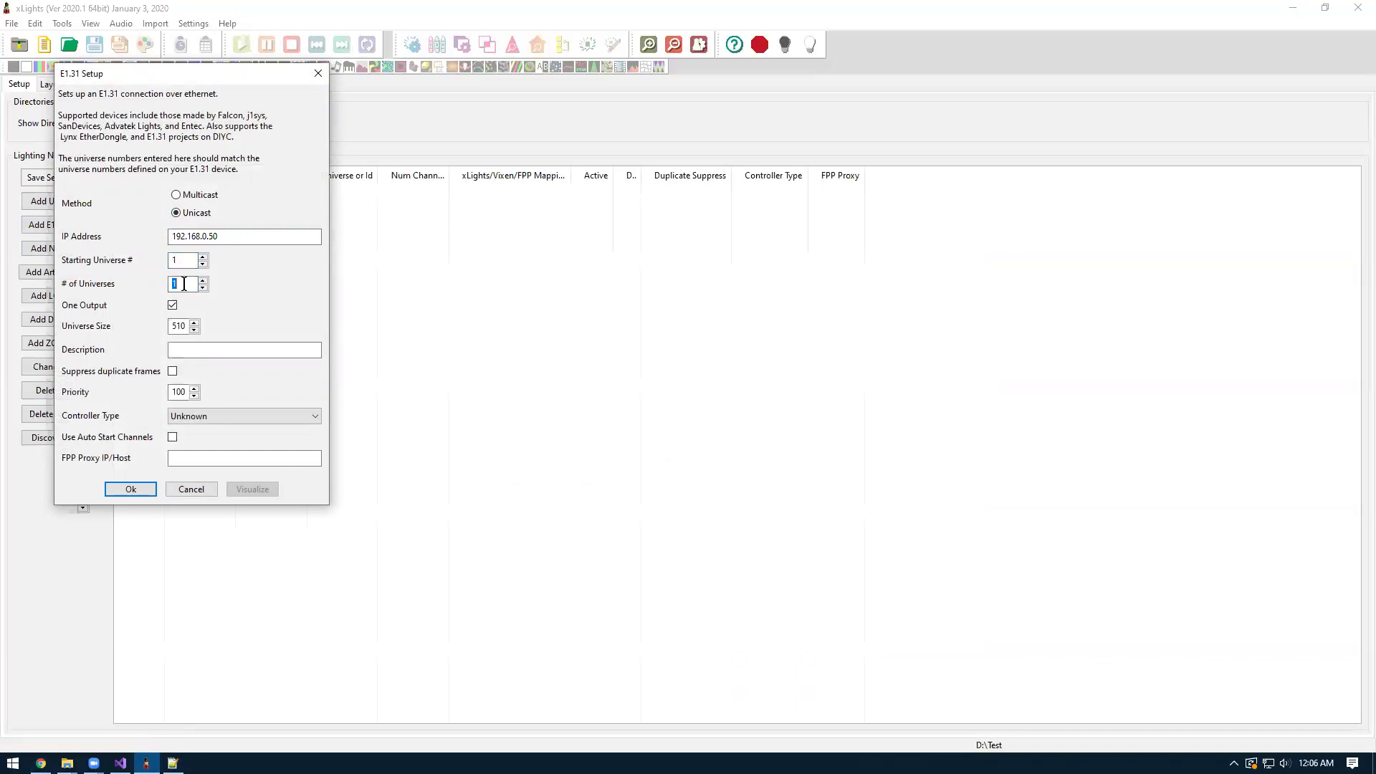
text(32)
- Describe the network as 'Main Controller' with type AlphaPix Flex, save the setup, and go to Layout
click(197, 351)
text(Man)
key(BackSpace)
text(in Controller)
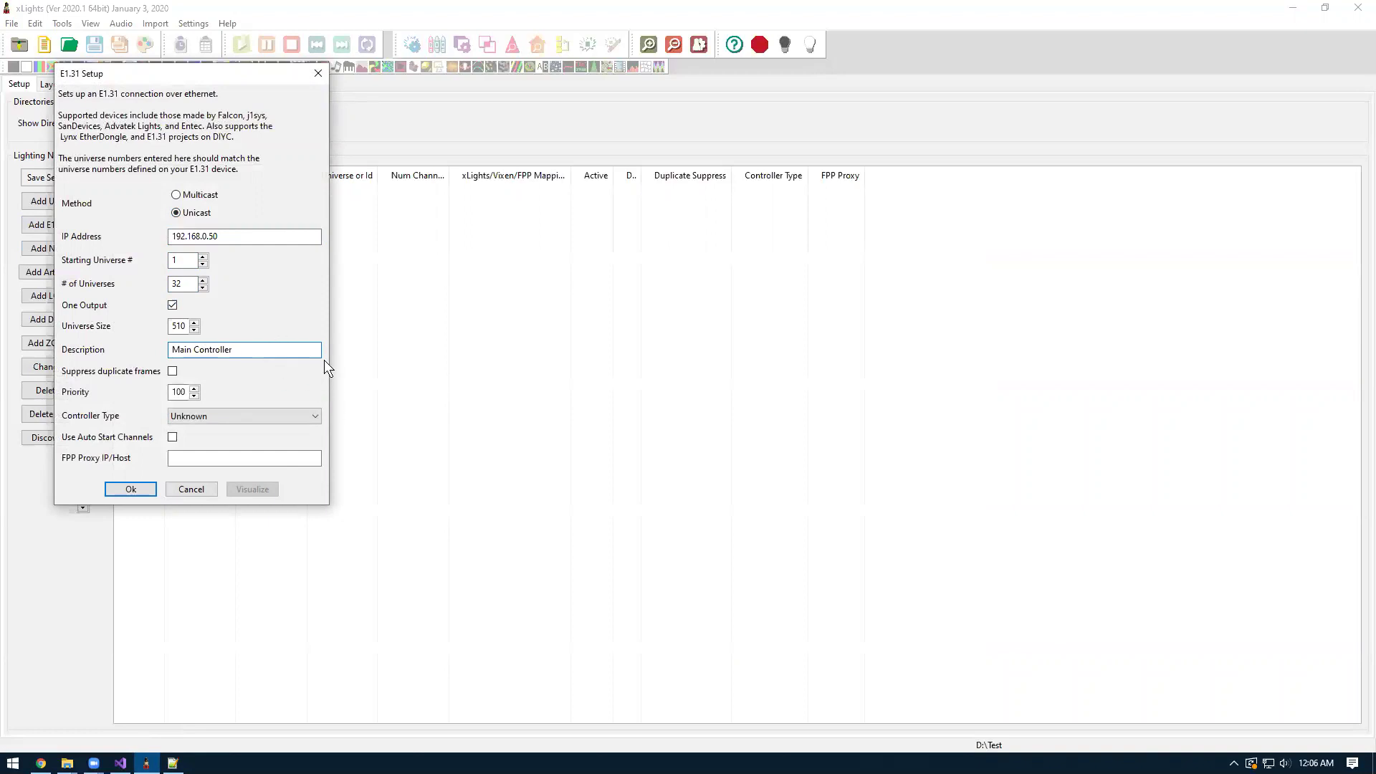
click(304, 421)
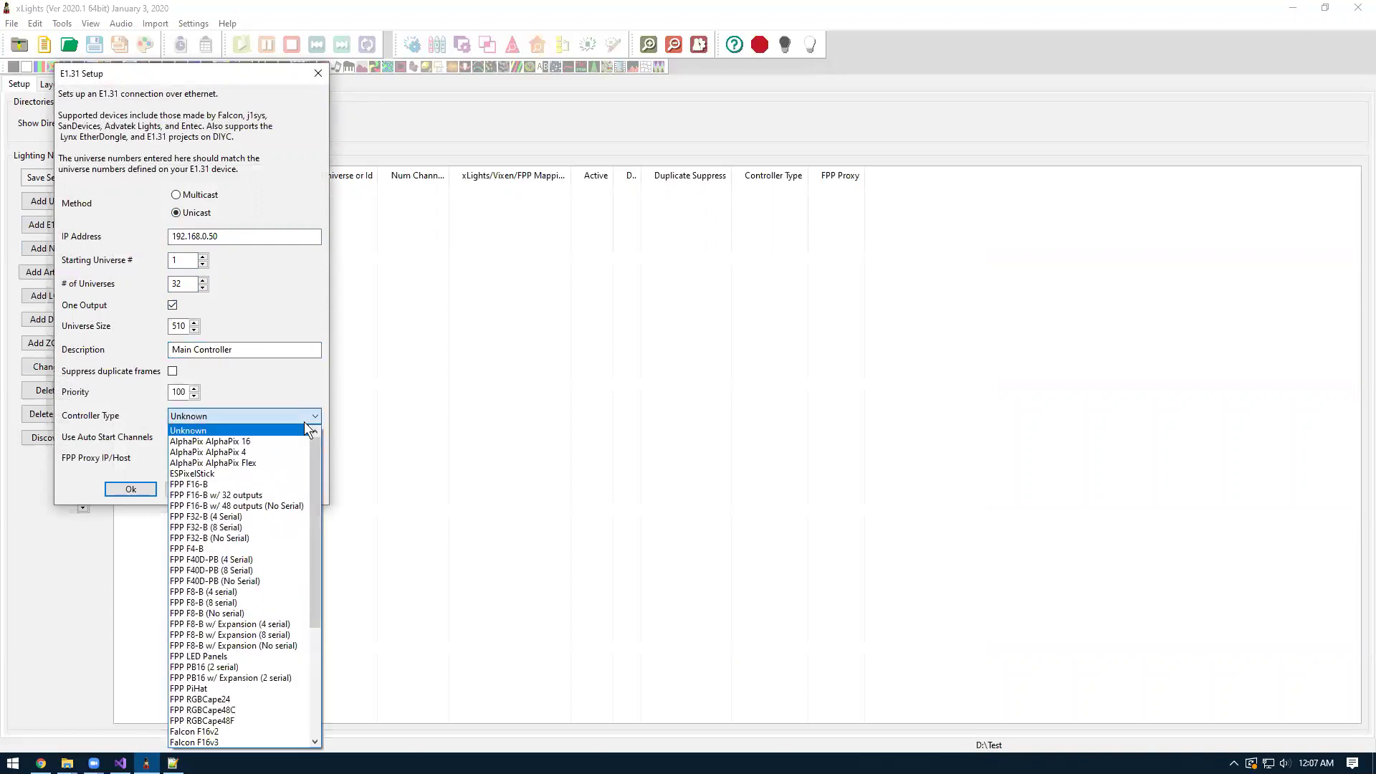
click(256, 462)
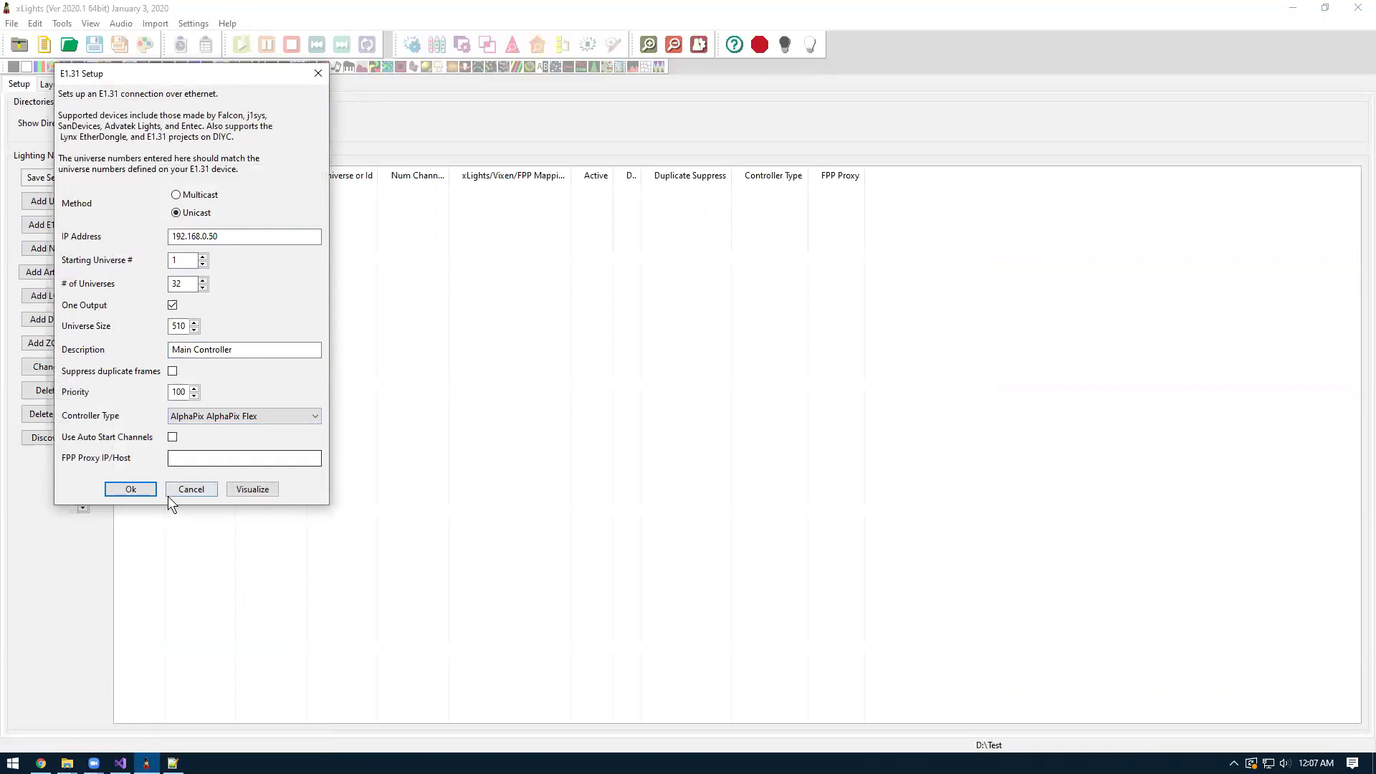
click(132, 490)
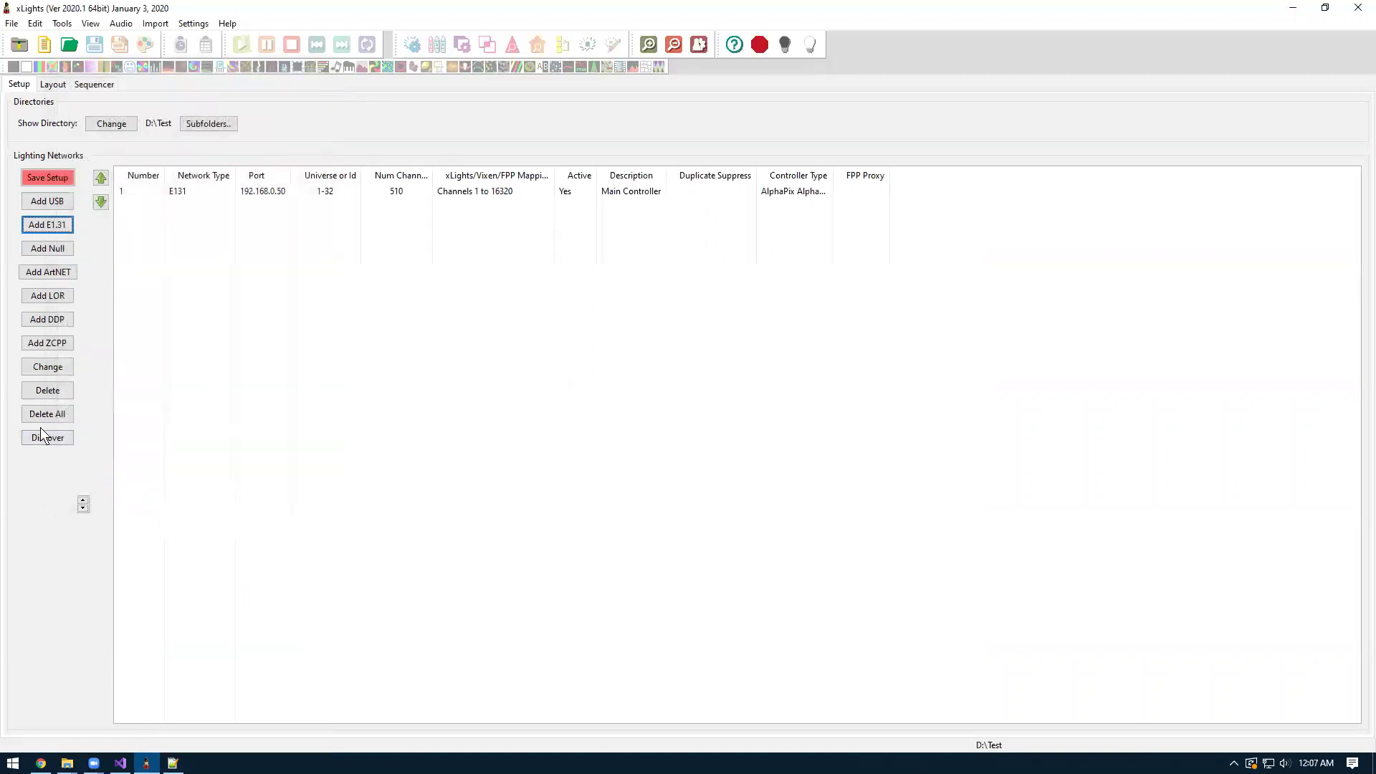
click(66, 177)
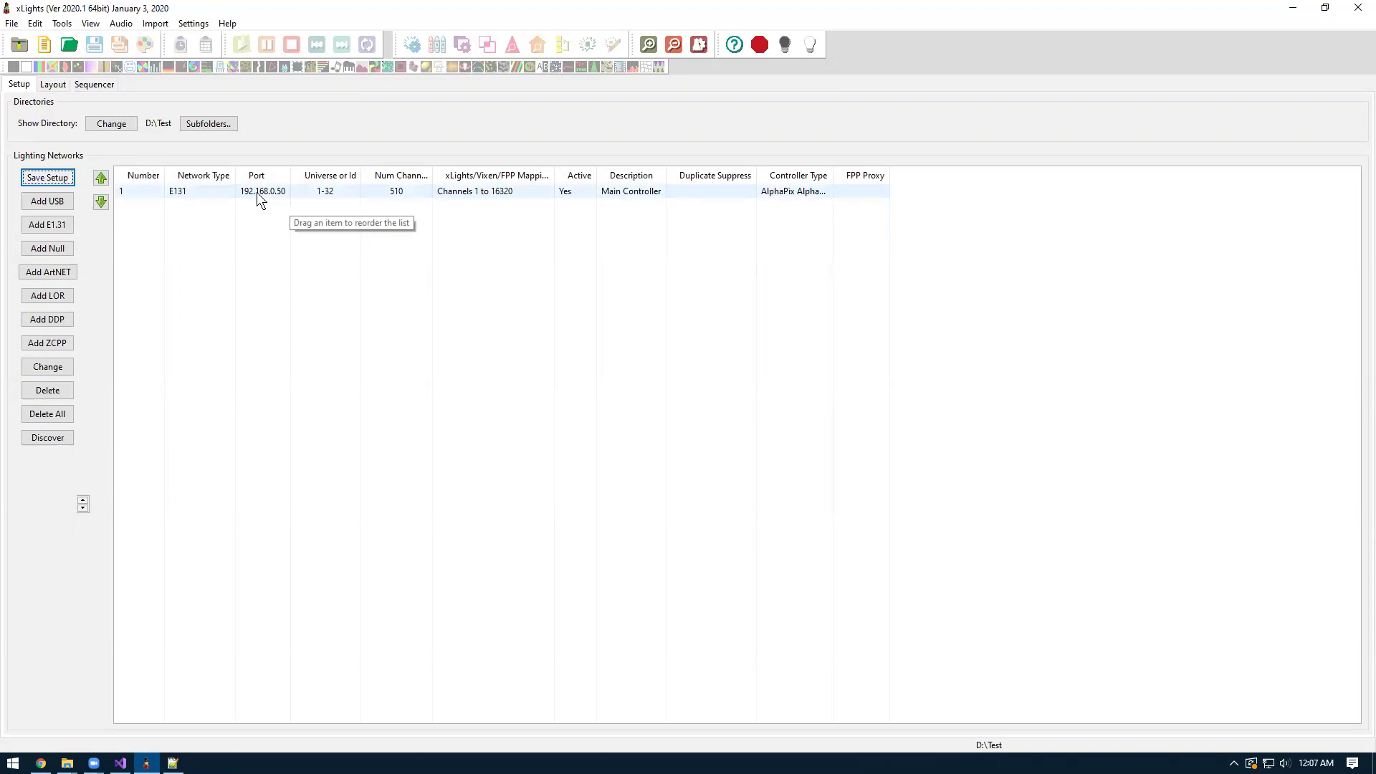
click(58, 84)
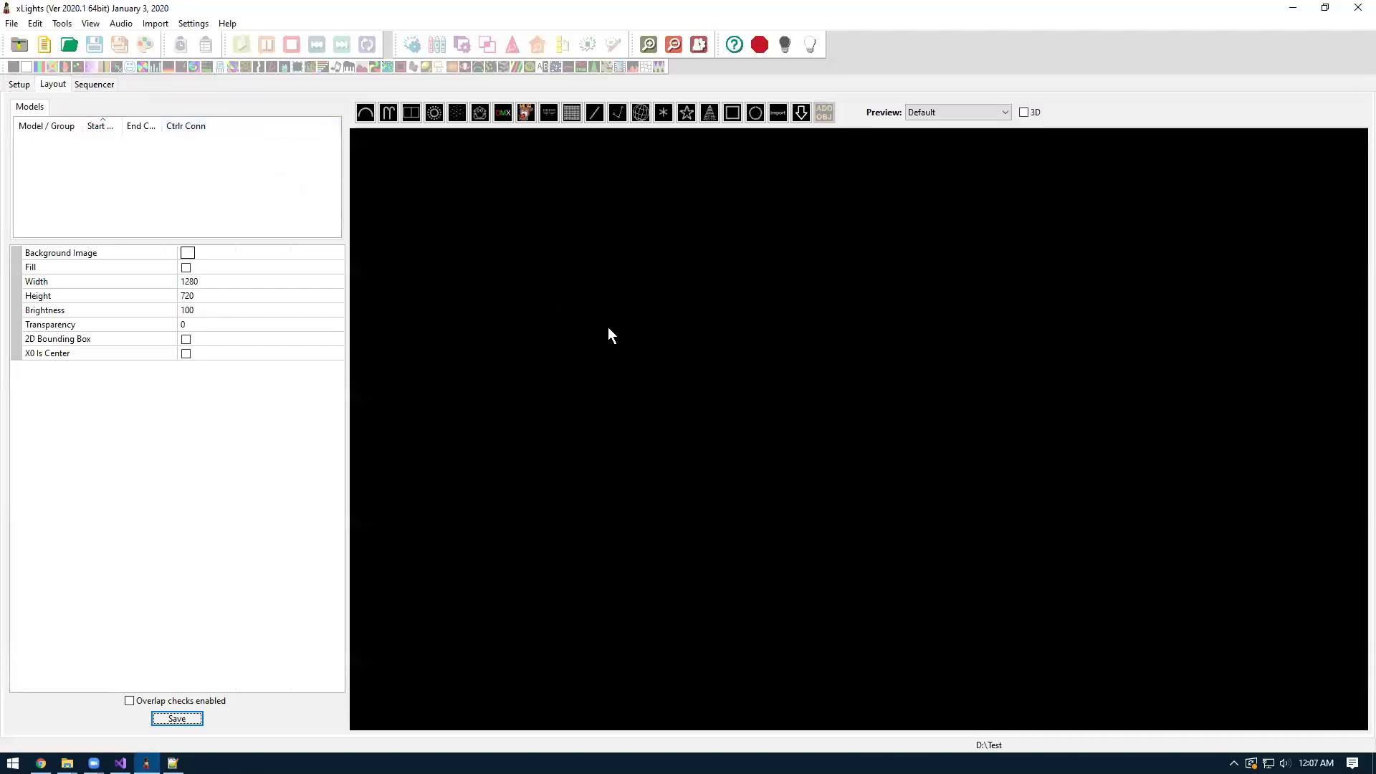
- Draw a Round Tree model in the preview and set its Degrees to 18
click(710, 113)
drag(463, 257, 662, 430)
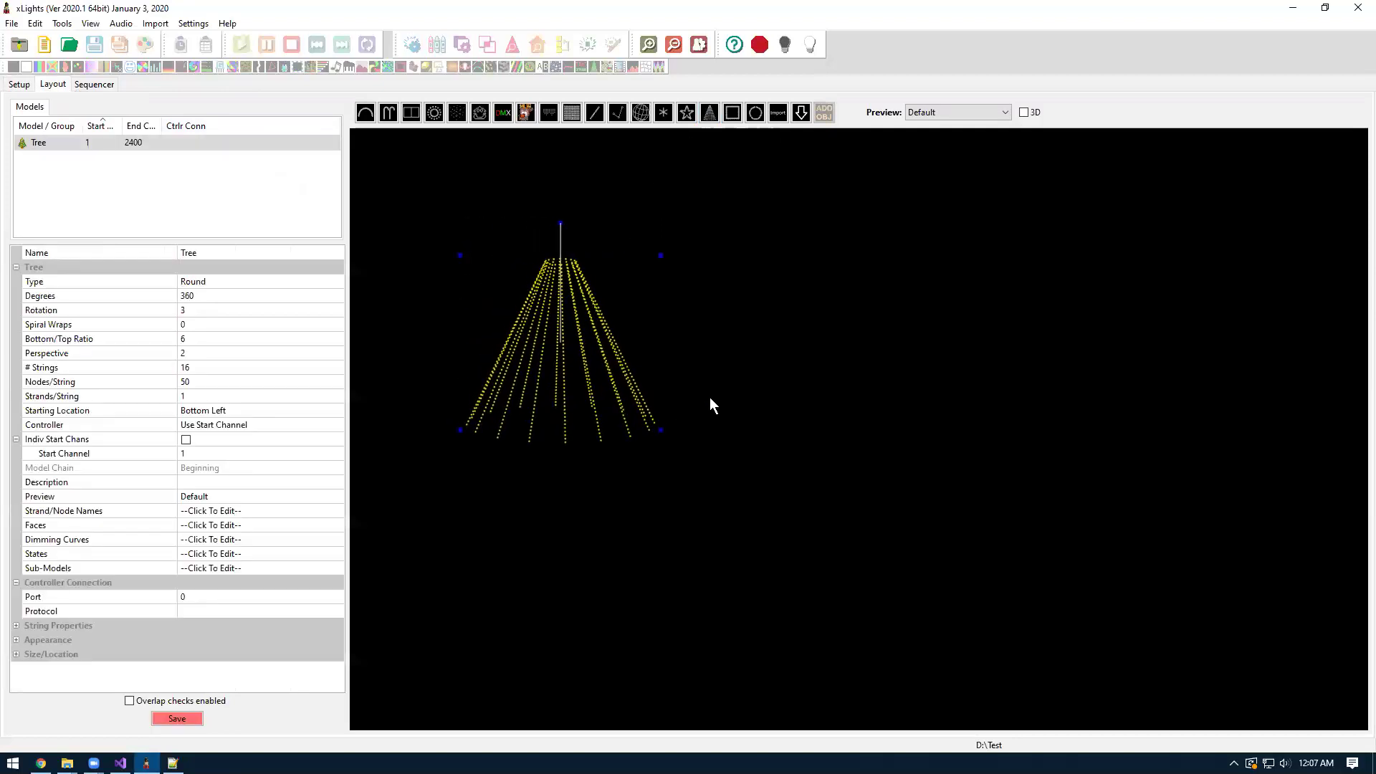
click(220, 295)
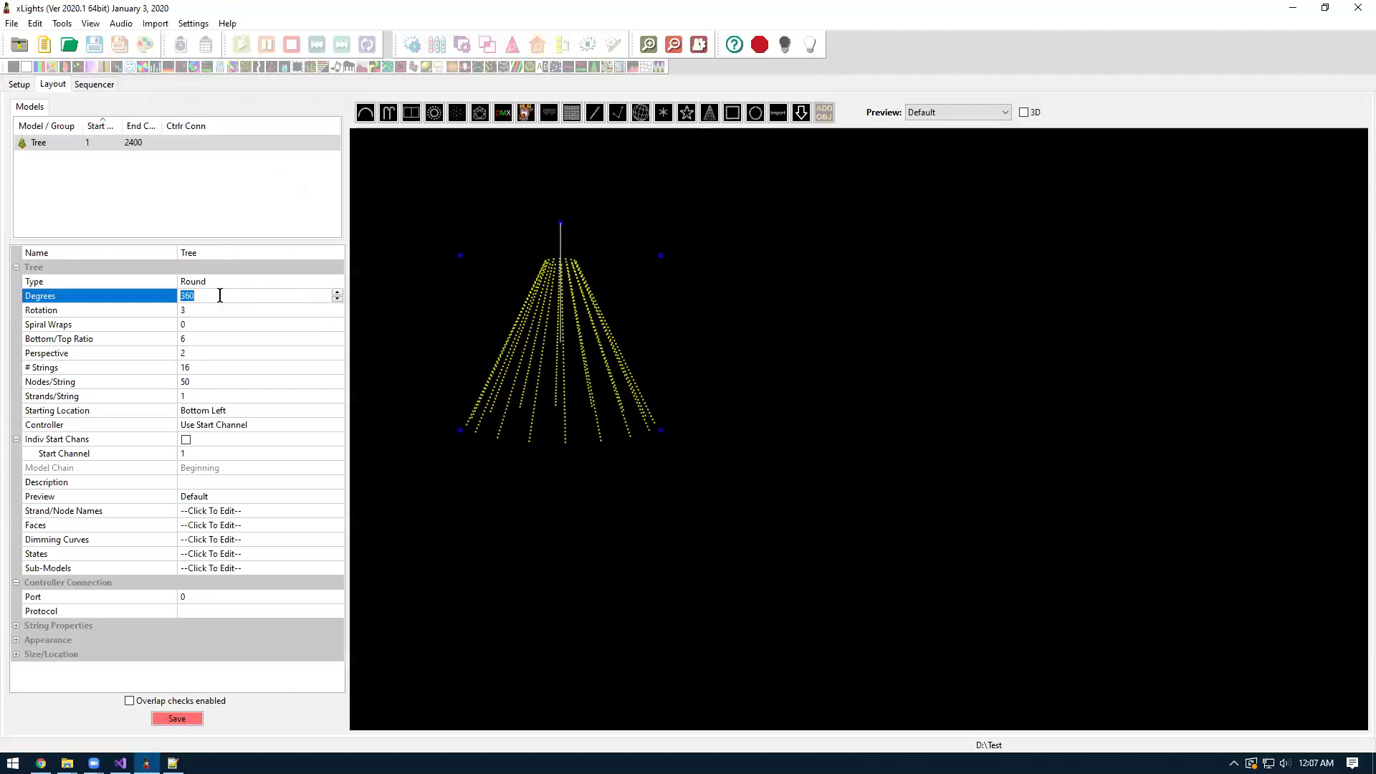
text(180)
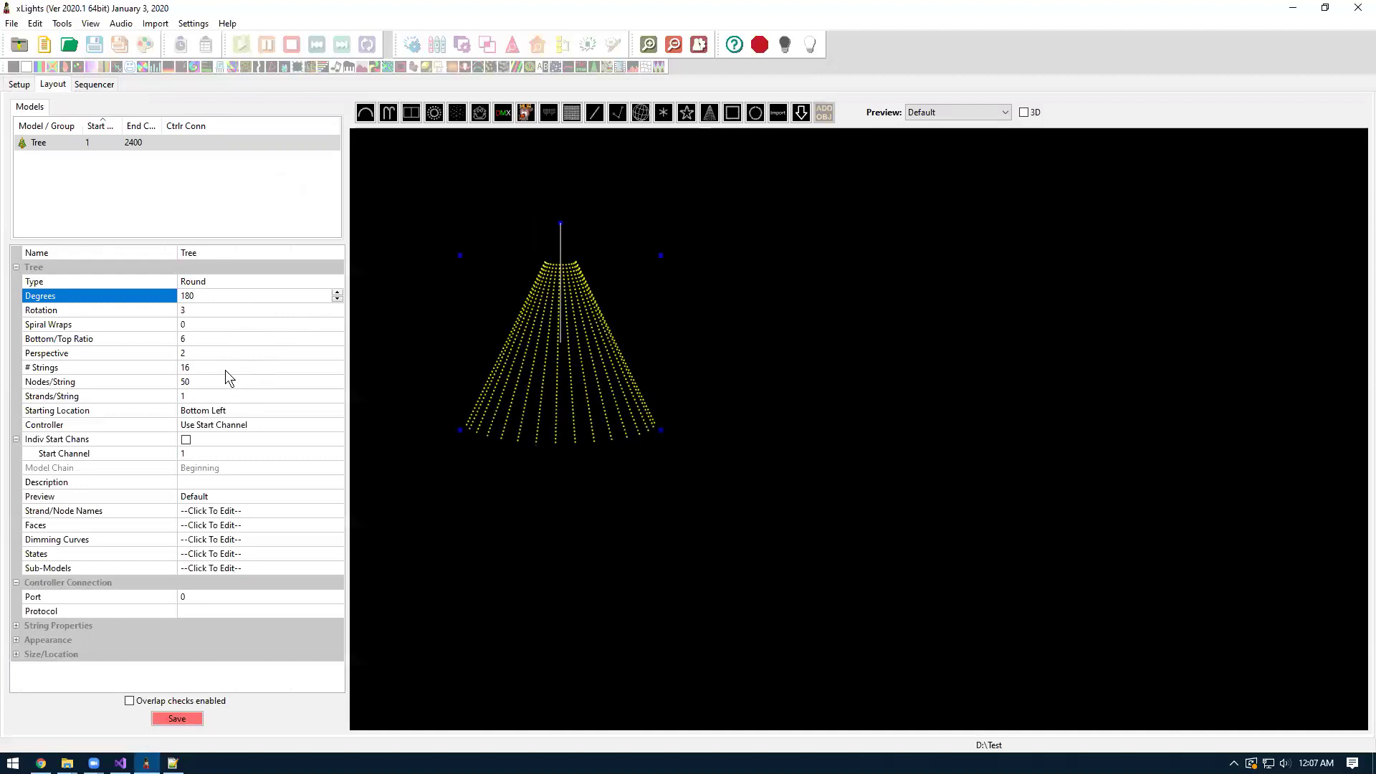
click(206, 368)
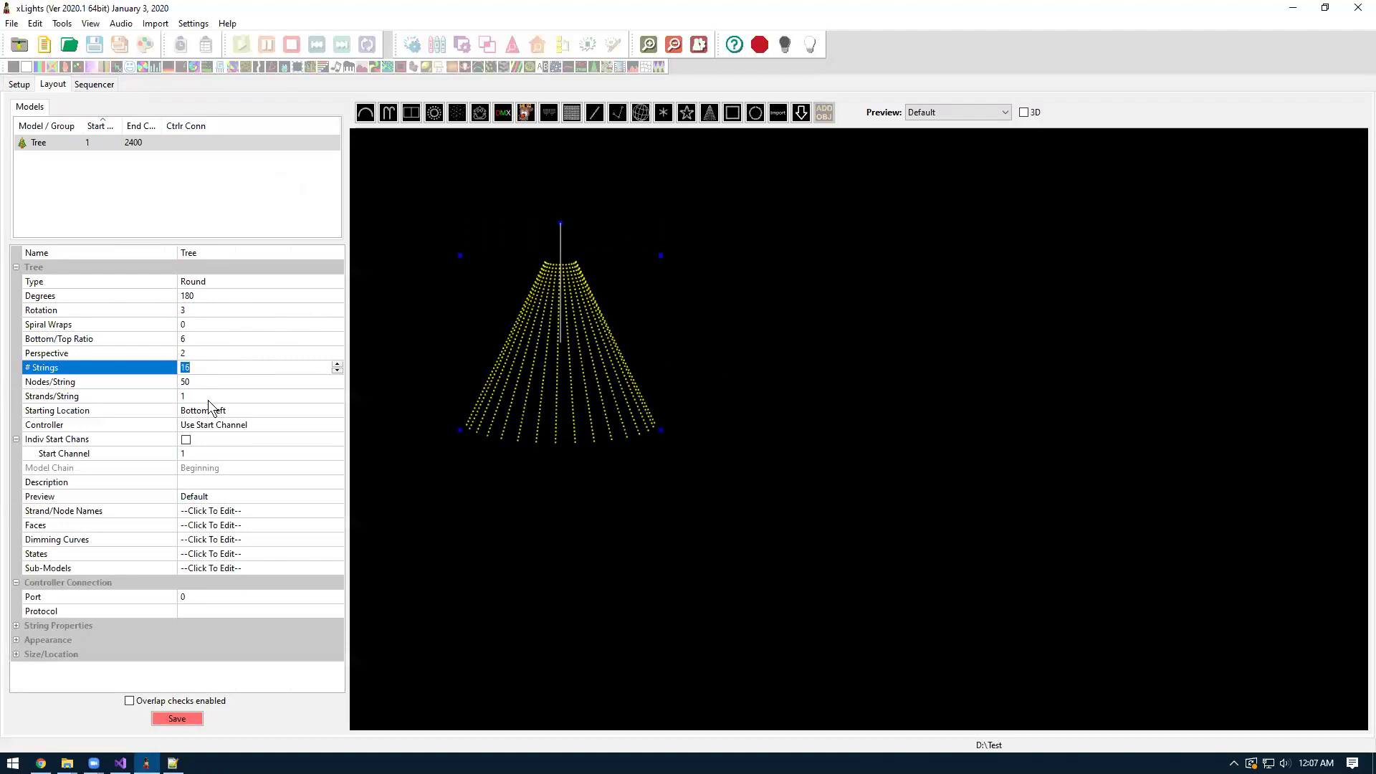
- Base the Tree's start channel on universe 1, channel 1 (#1:1) and save the layout
click(219, 454)
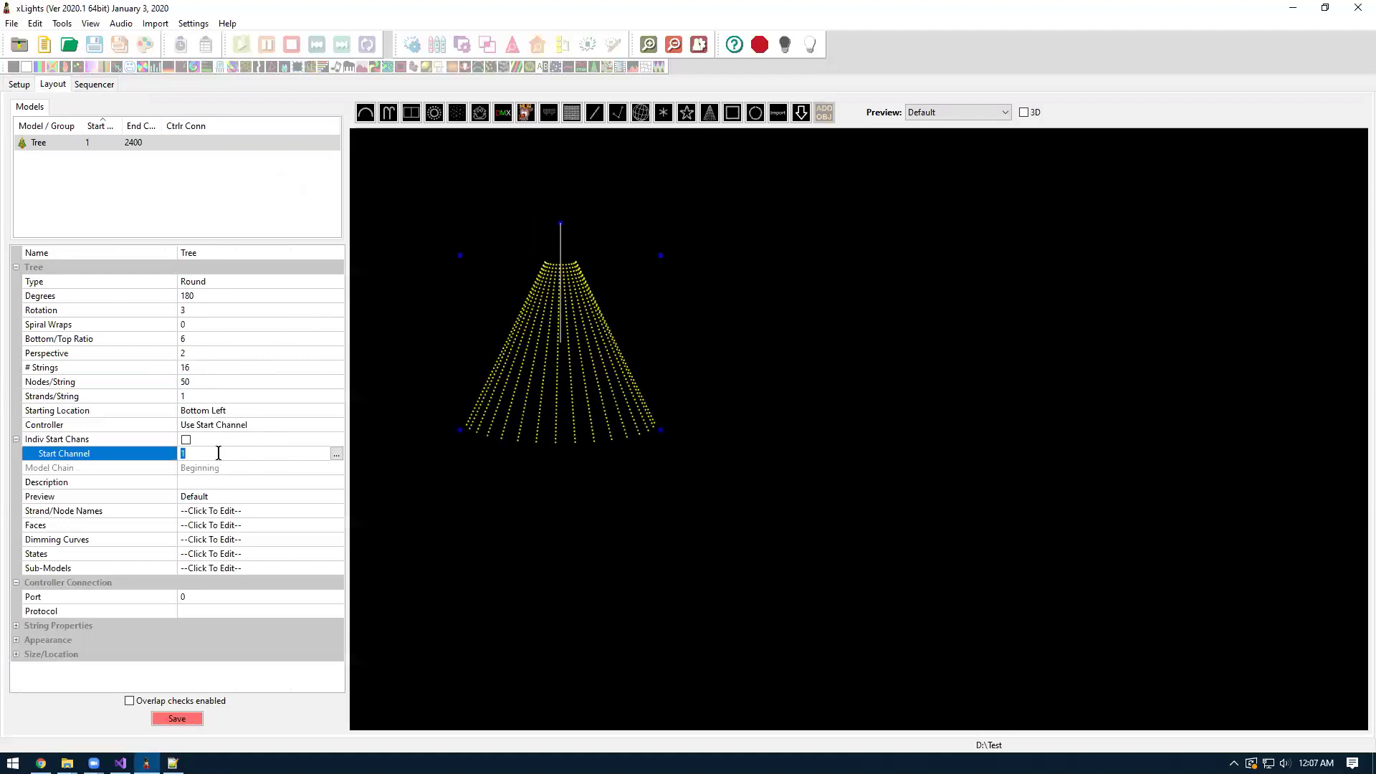
click(336, 454)
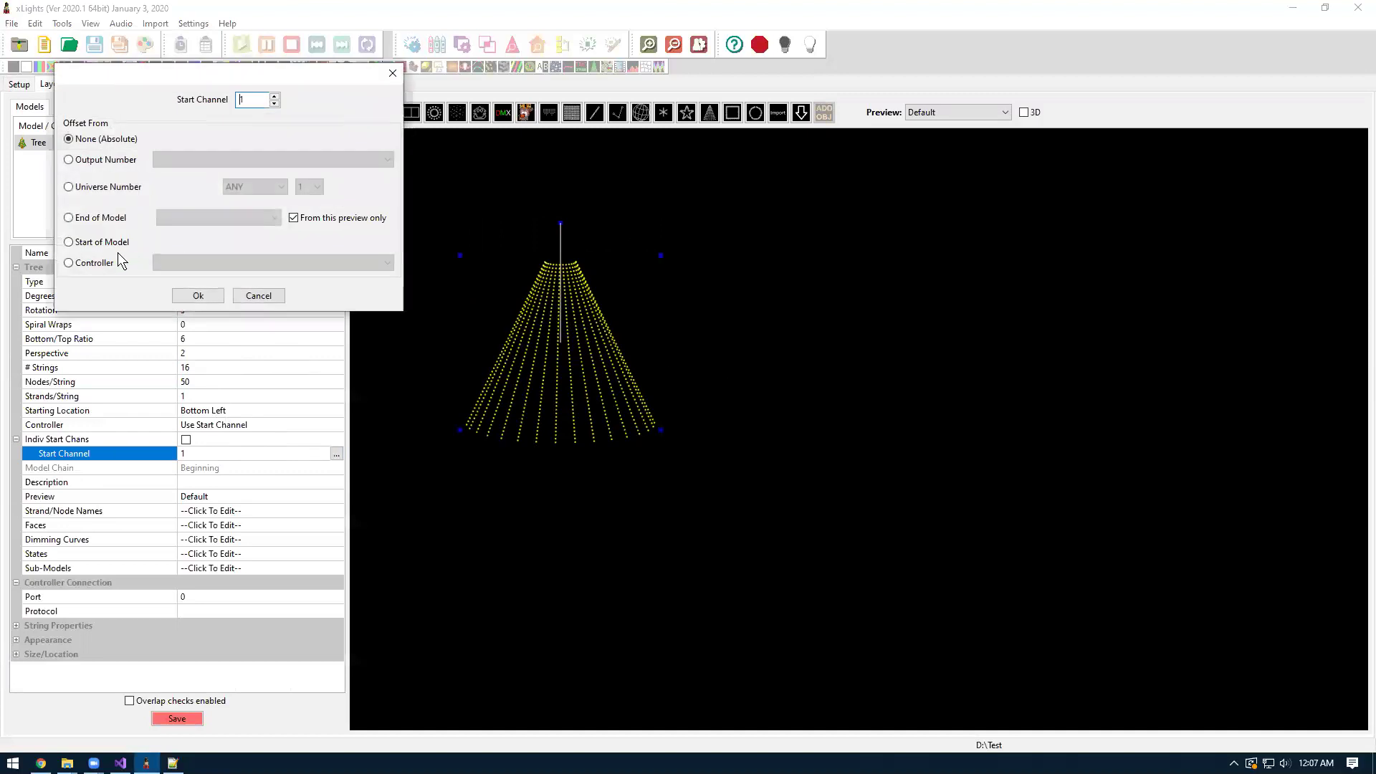
click(91, 188)
click(201, 295)
click(188, 720)
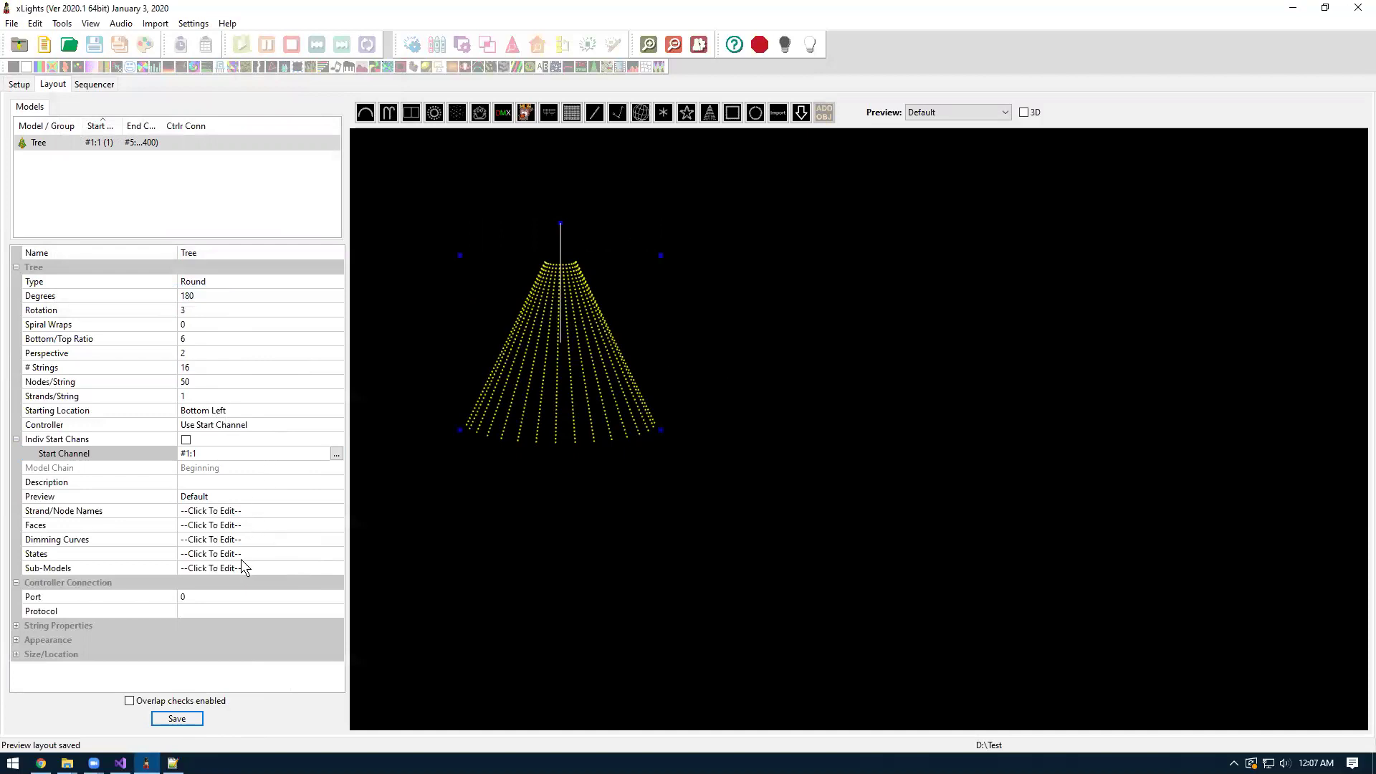
- Connect the Tree to controller port 17
click(235, 597)
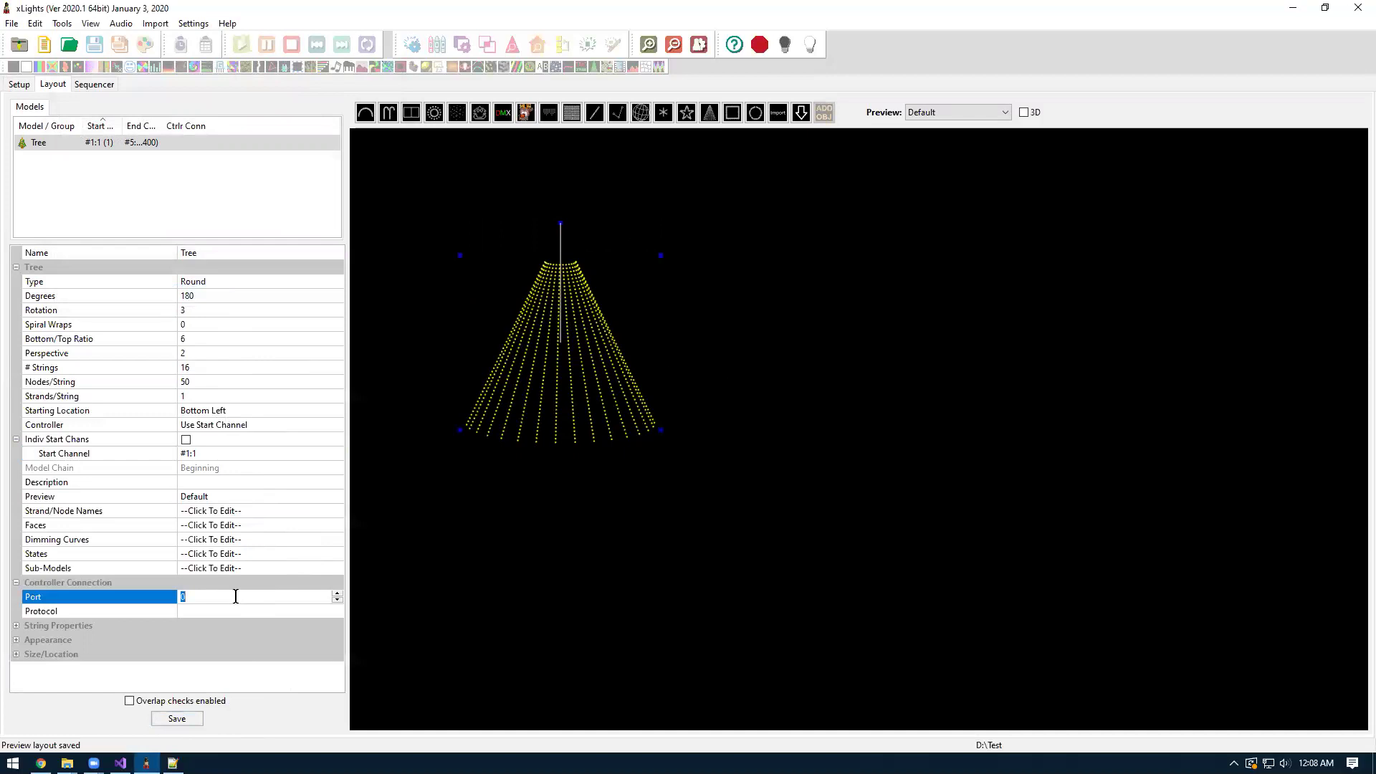
text(17)
key(Return)
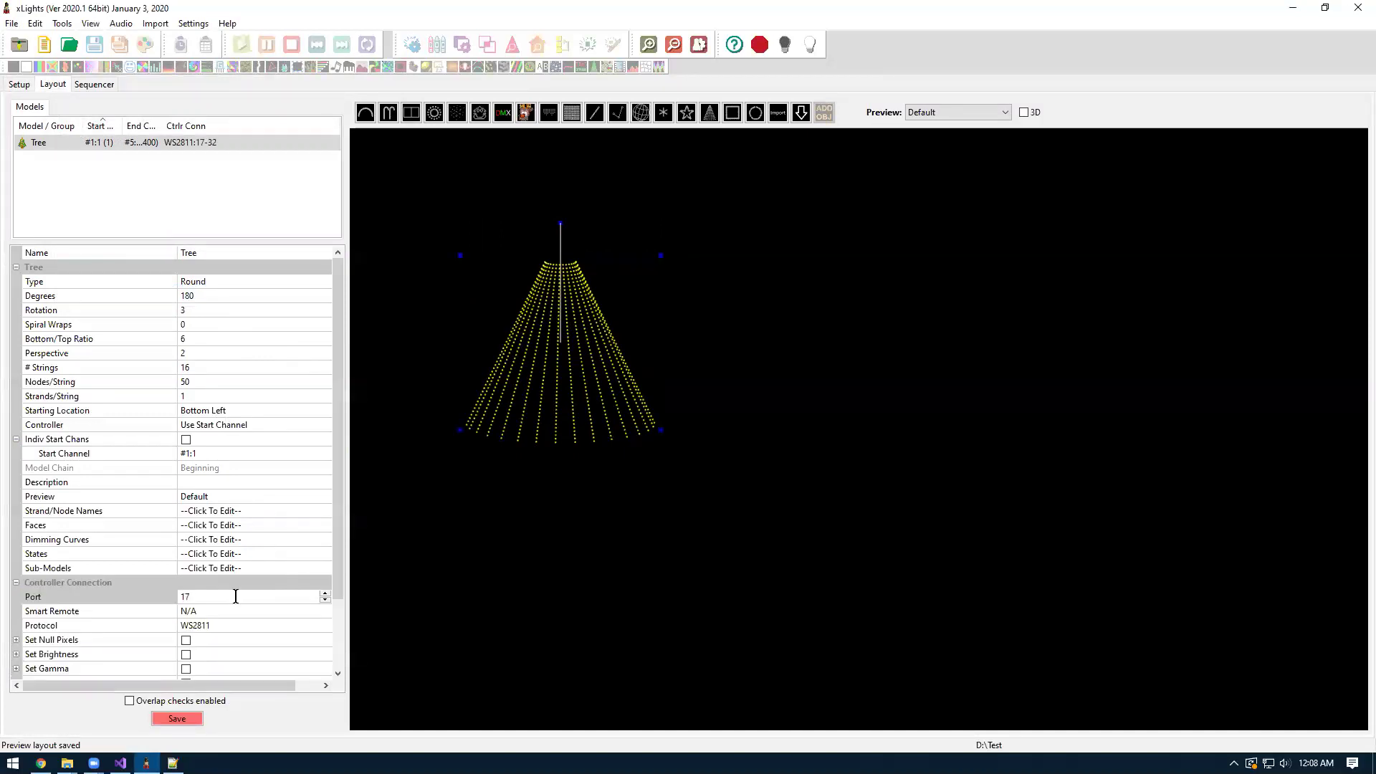
drag(337, 568, 340, 611)
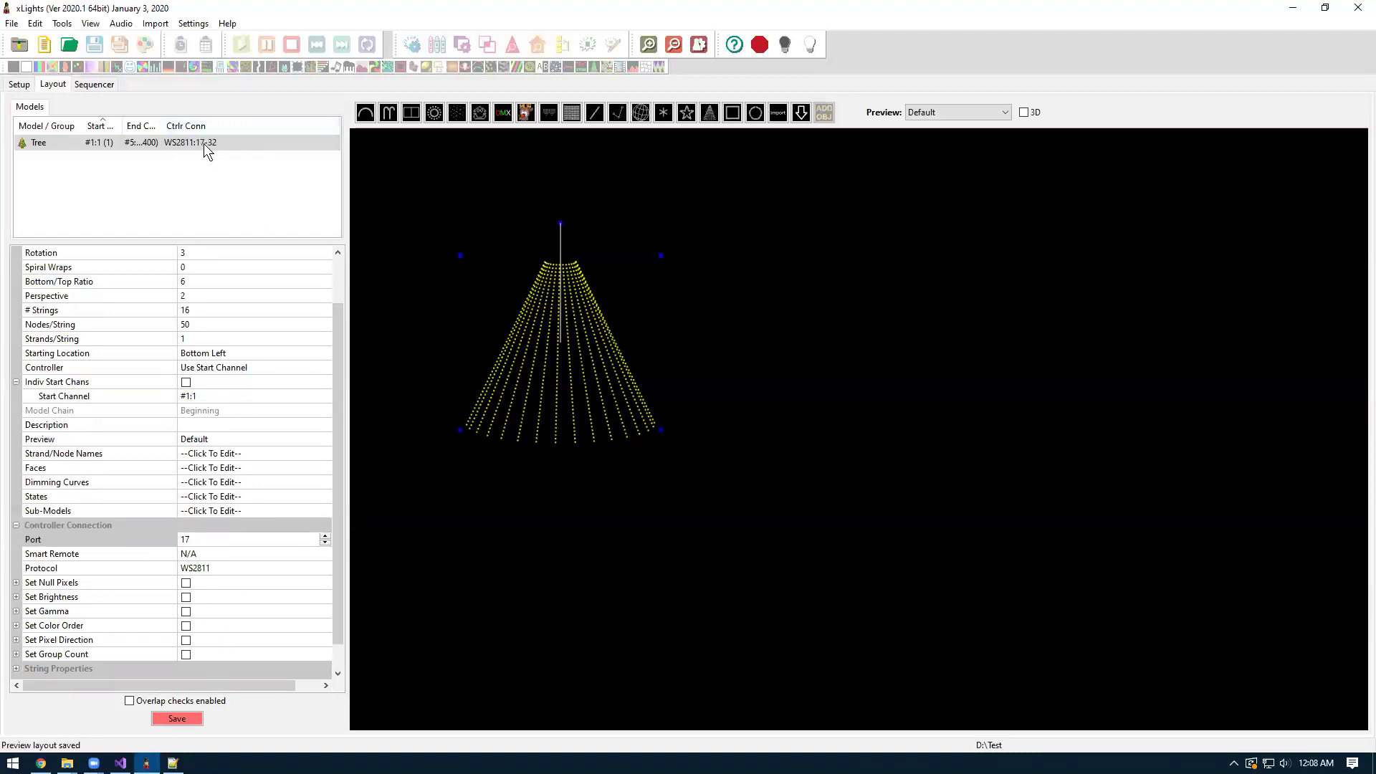
- Enable the Tree's brightness override at 30 and nudge the tree down and right
mouse_move(204, 143)
click(16, 597)
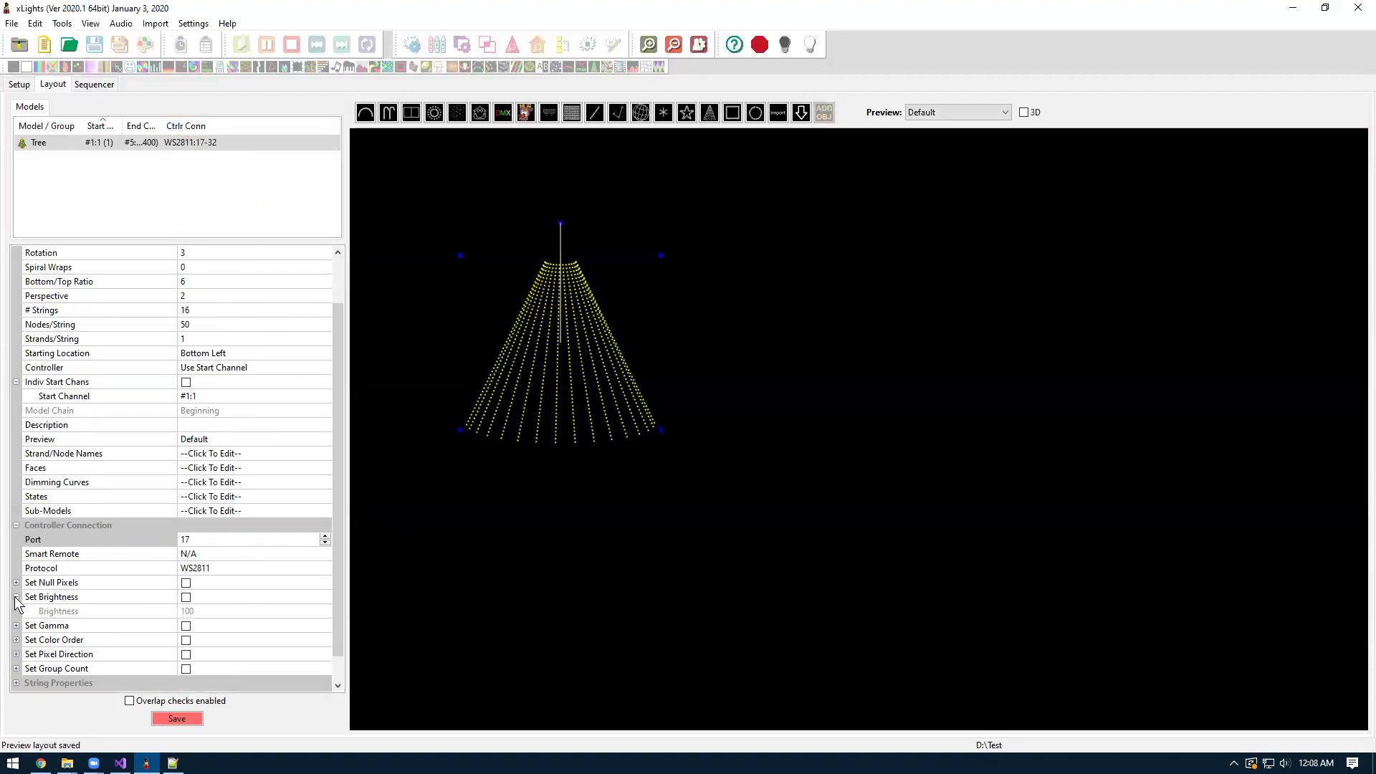
click(186, 598)
click(199, 611)
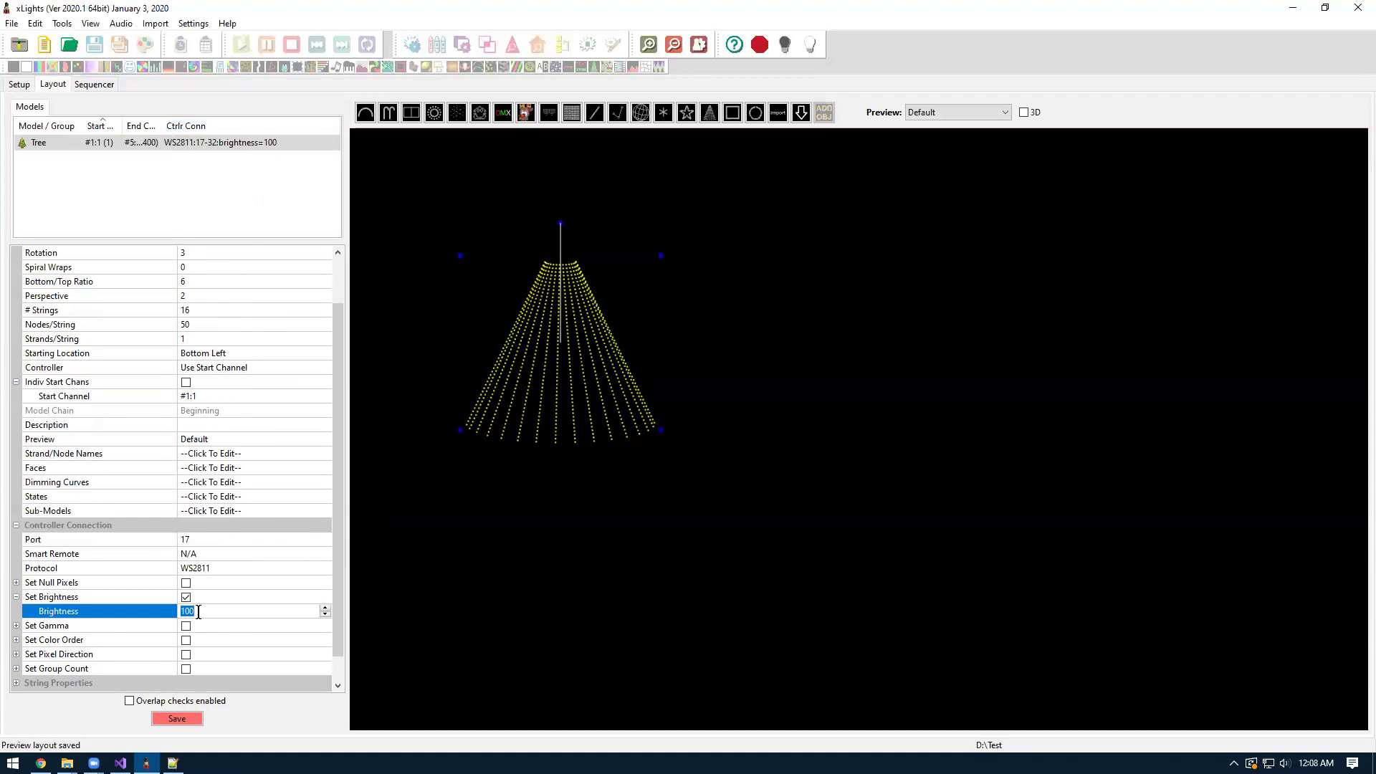
text(30)
key(Return)
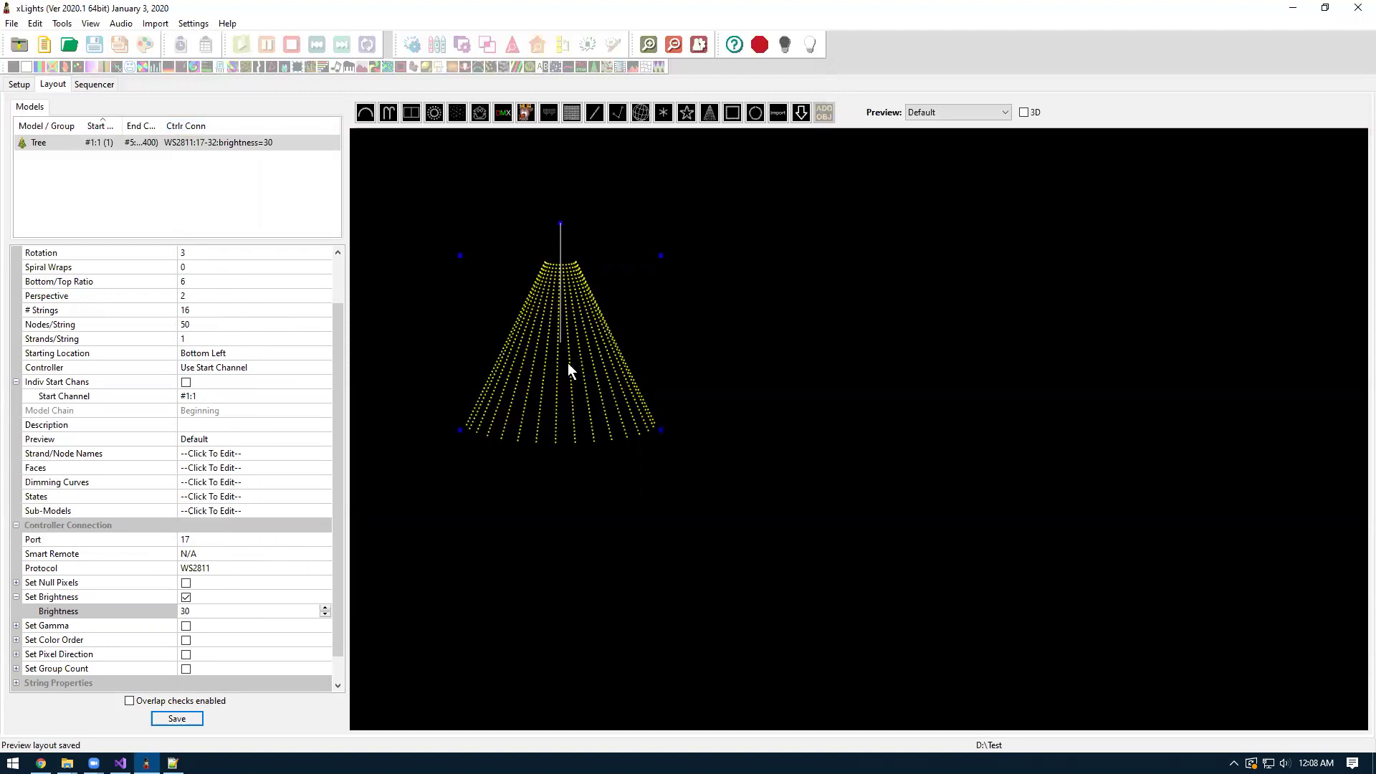
drag(568, 363, 596, 431)
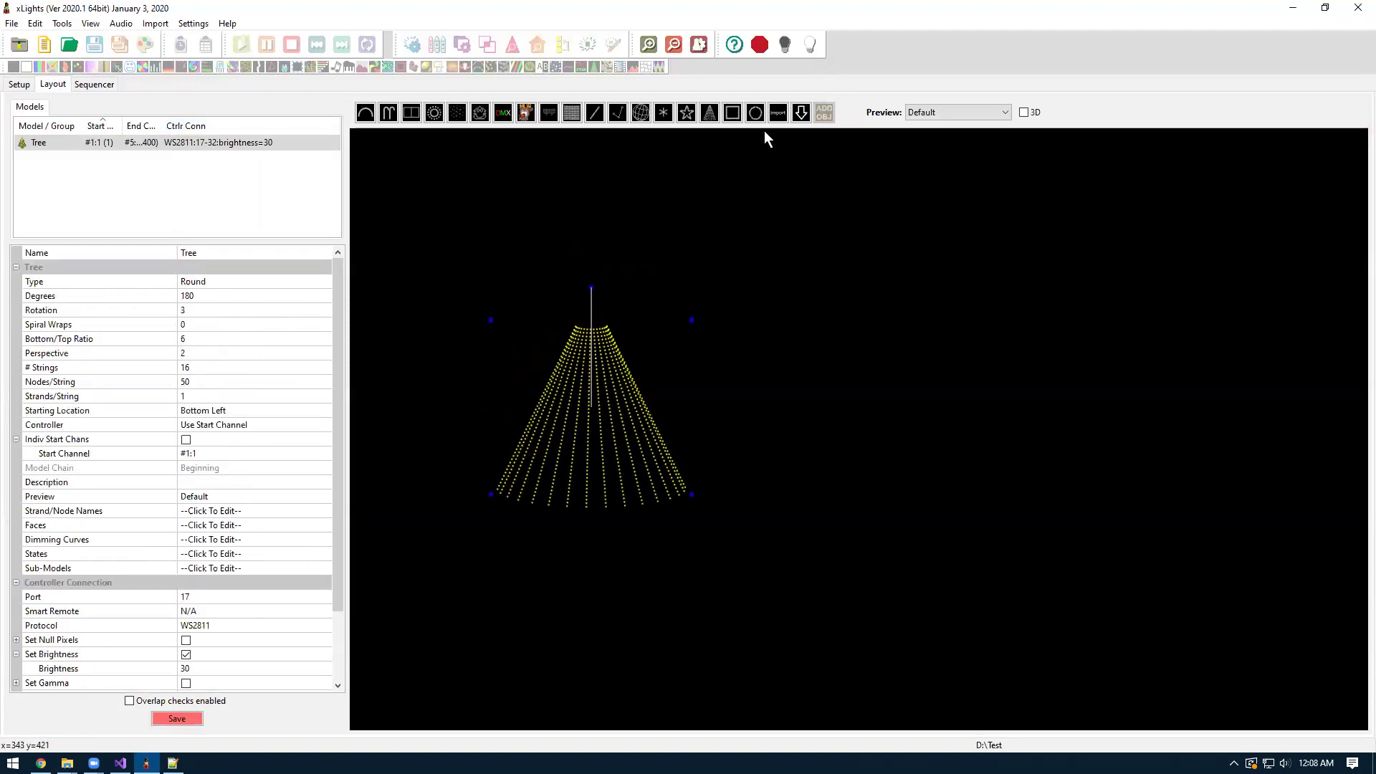
- Draw a Star with 90 nodes per string and layer sizes 20,30,40, then lower it onto the treetop
click(687, 113)
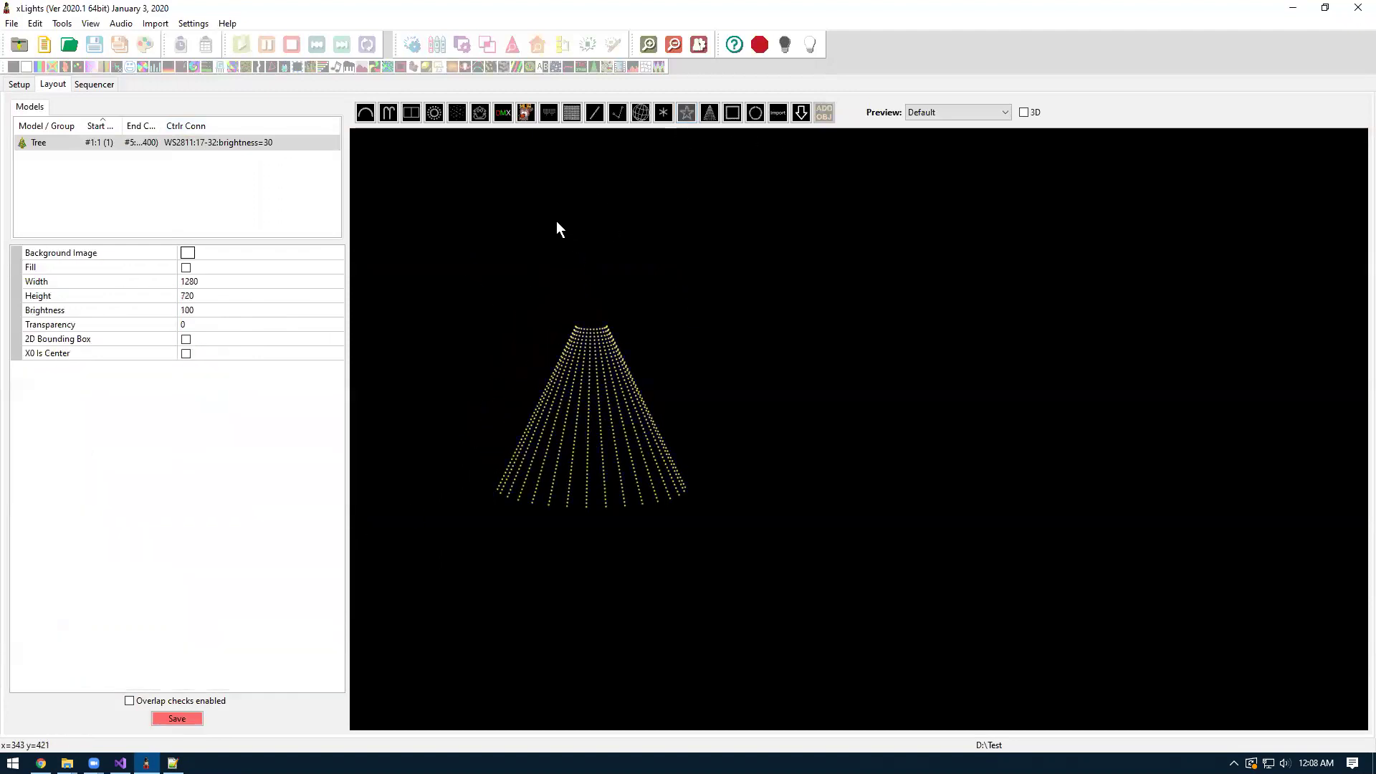
drag(539, 223, 625, 297)
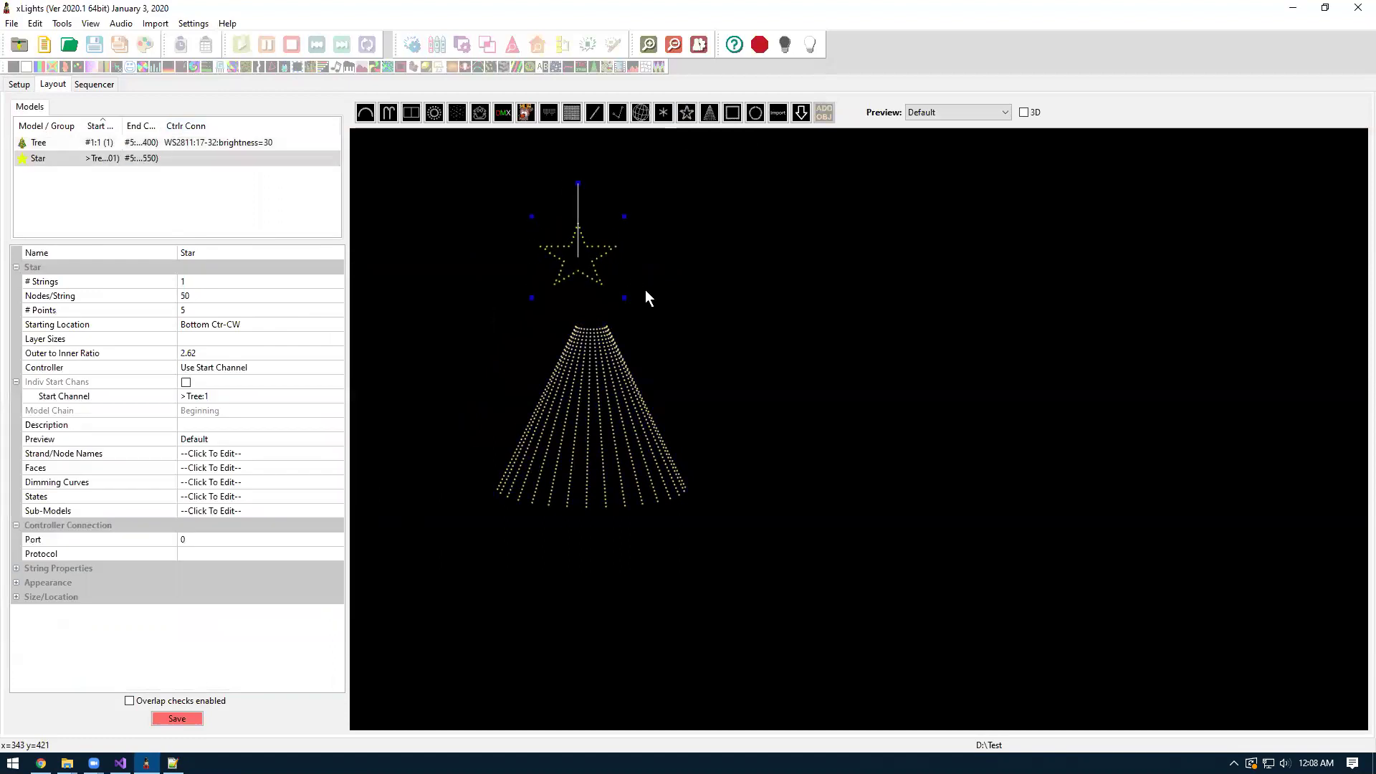
click(287, 298)
text(9)
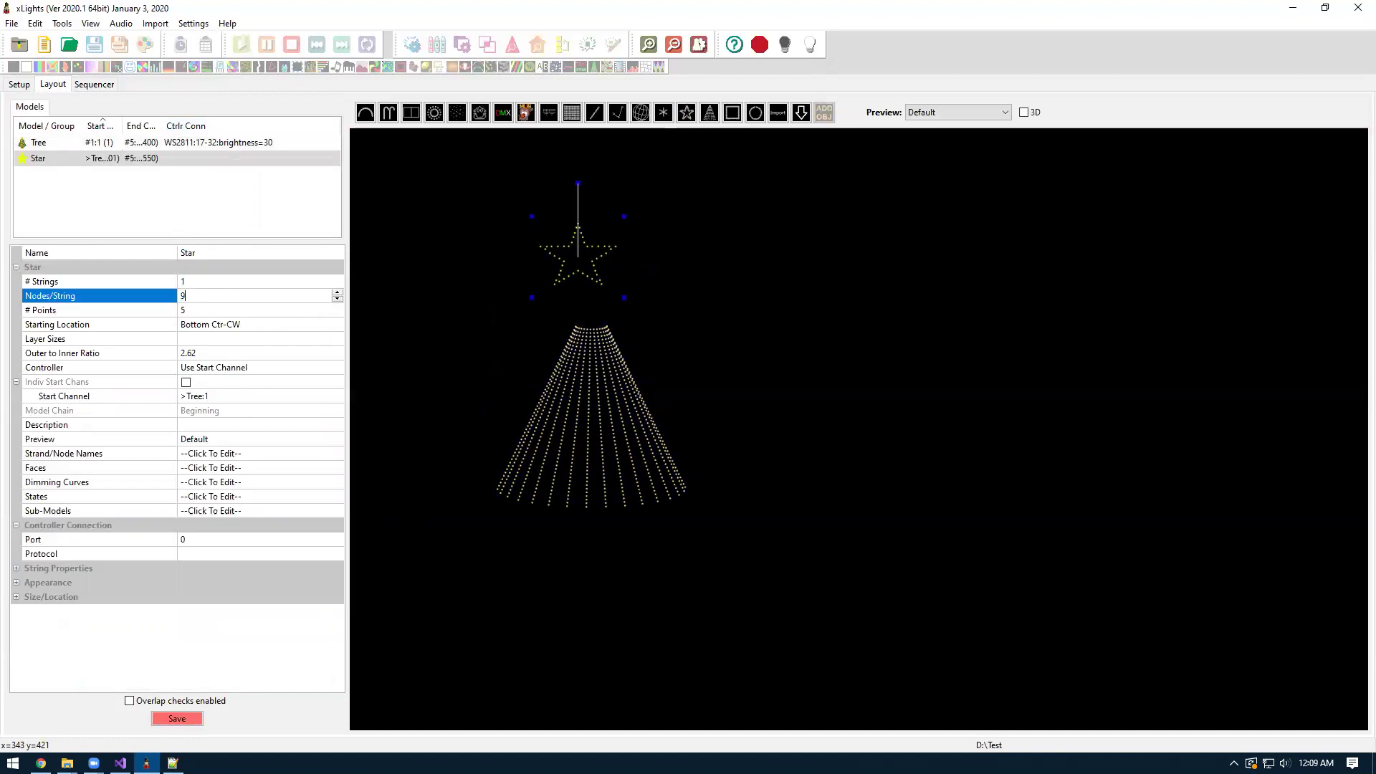
text(0)
key(Return)
click(197, 339)
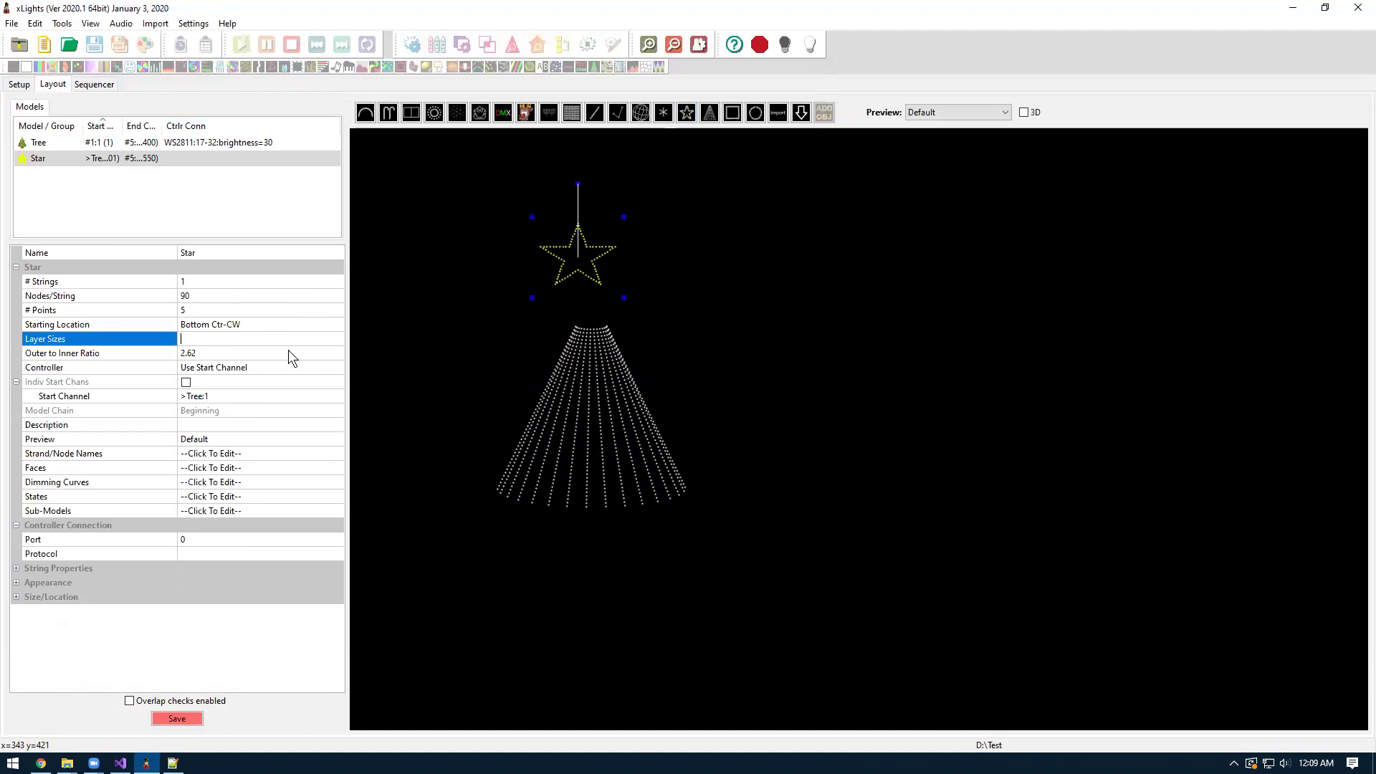
text(20,30,40)
key(Return)
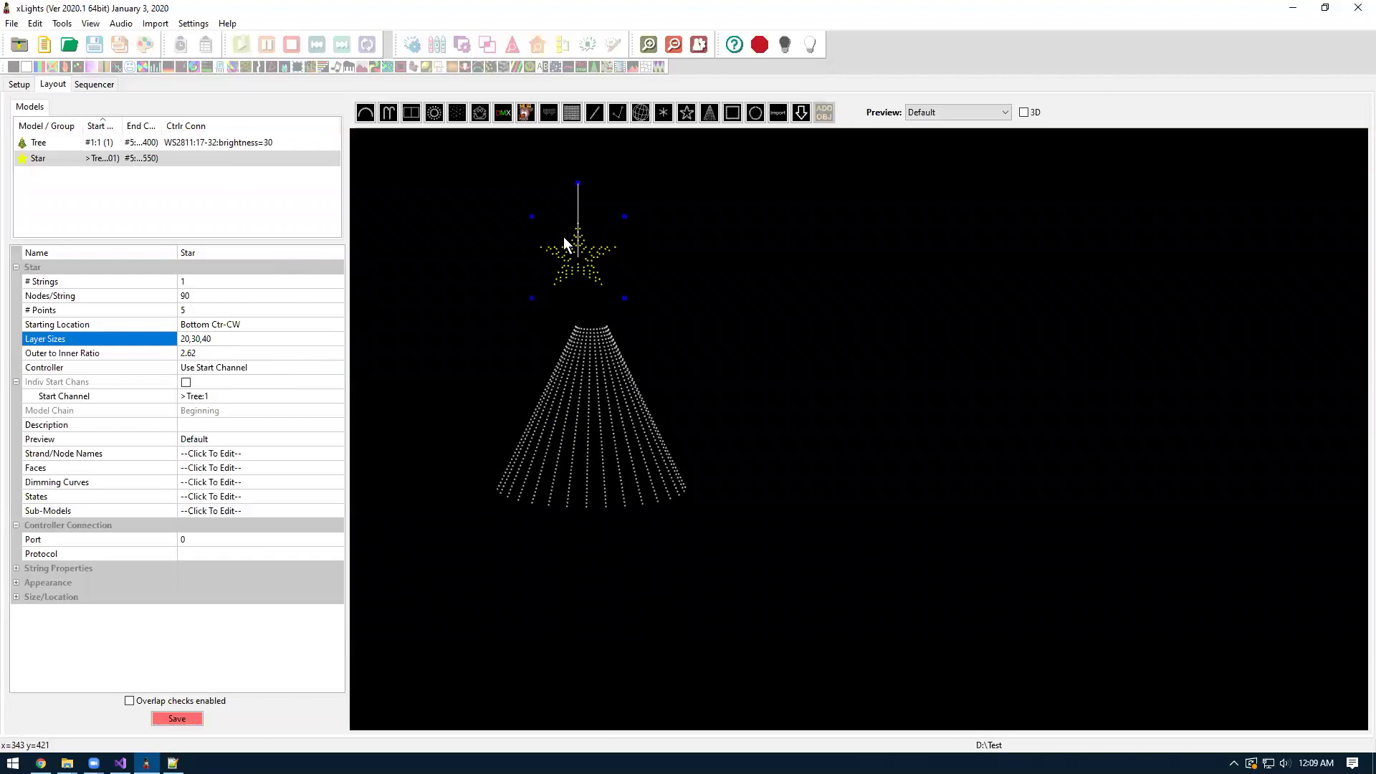
drag(584, 271, 601, 298)
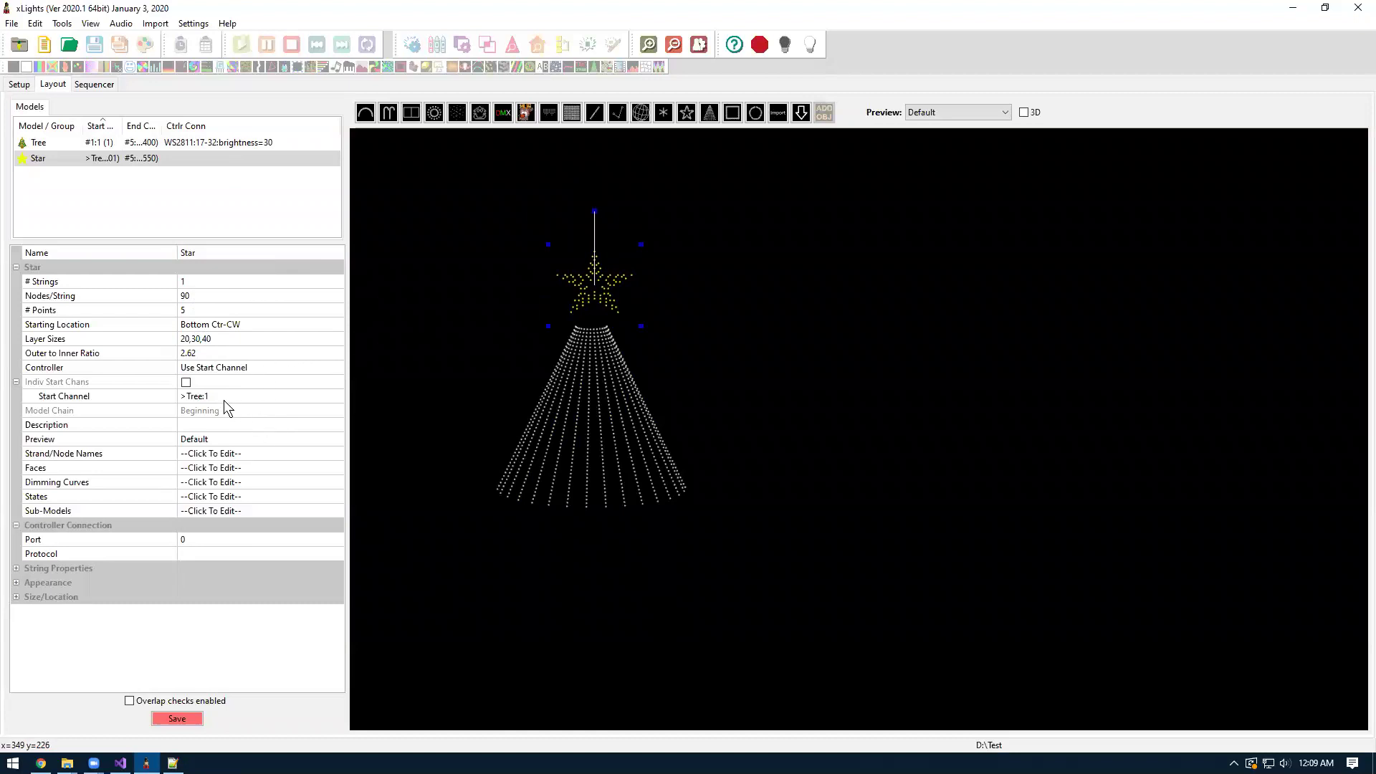
- Start the Star at channel 1 after the end of the Tree model (>Tree:1)
click(248, 394)
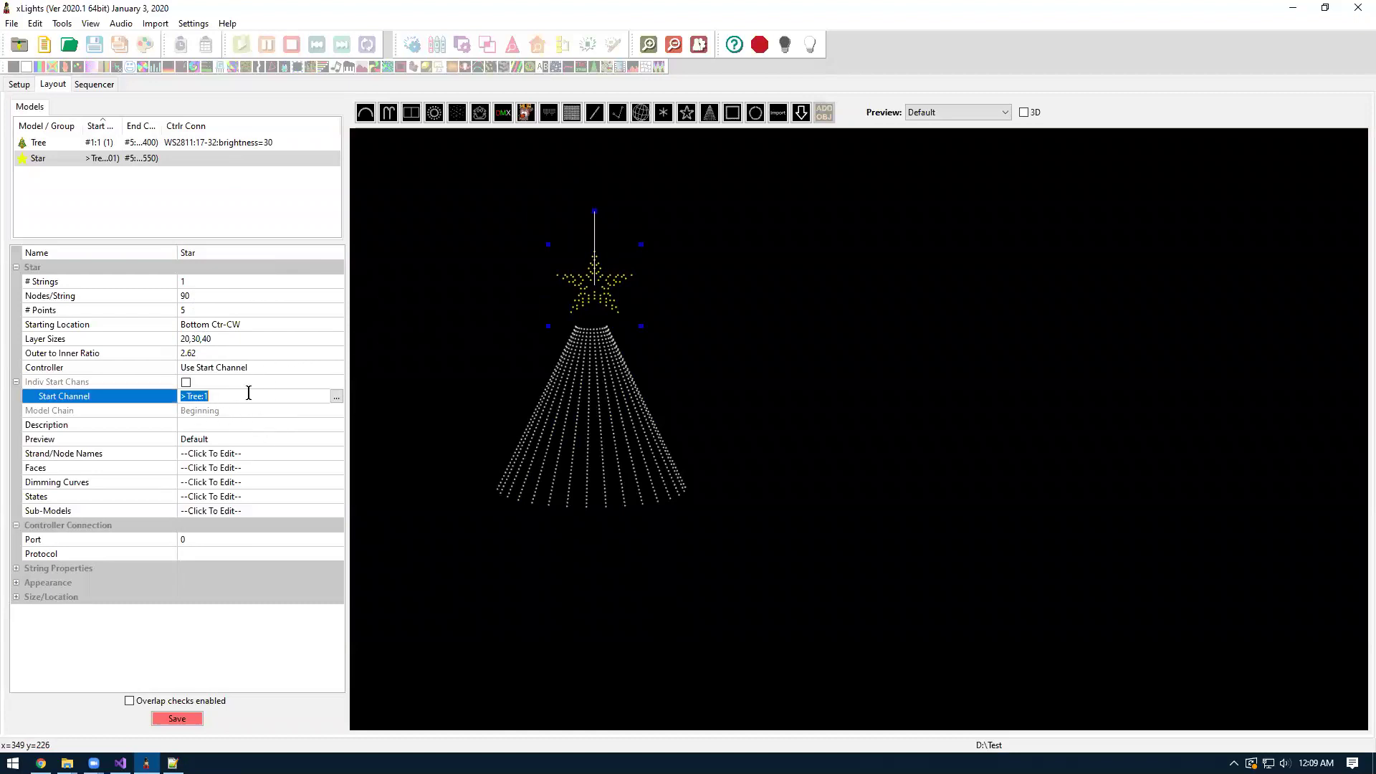
click(334, 395)
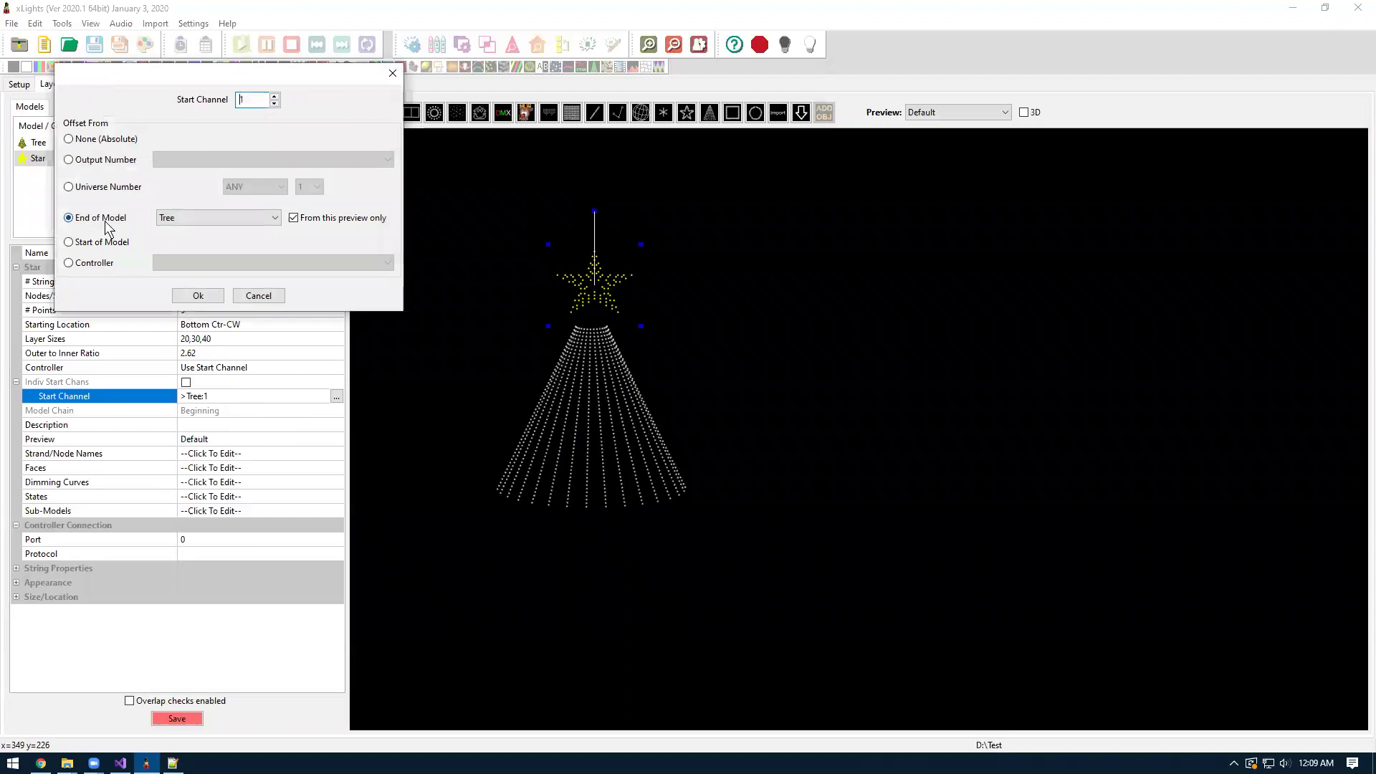
click(208, 297)
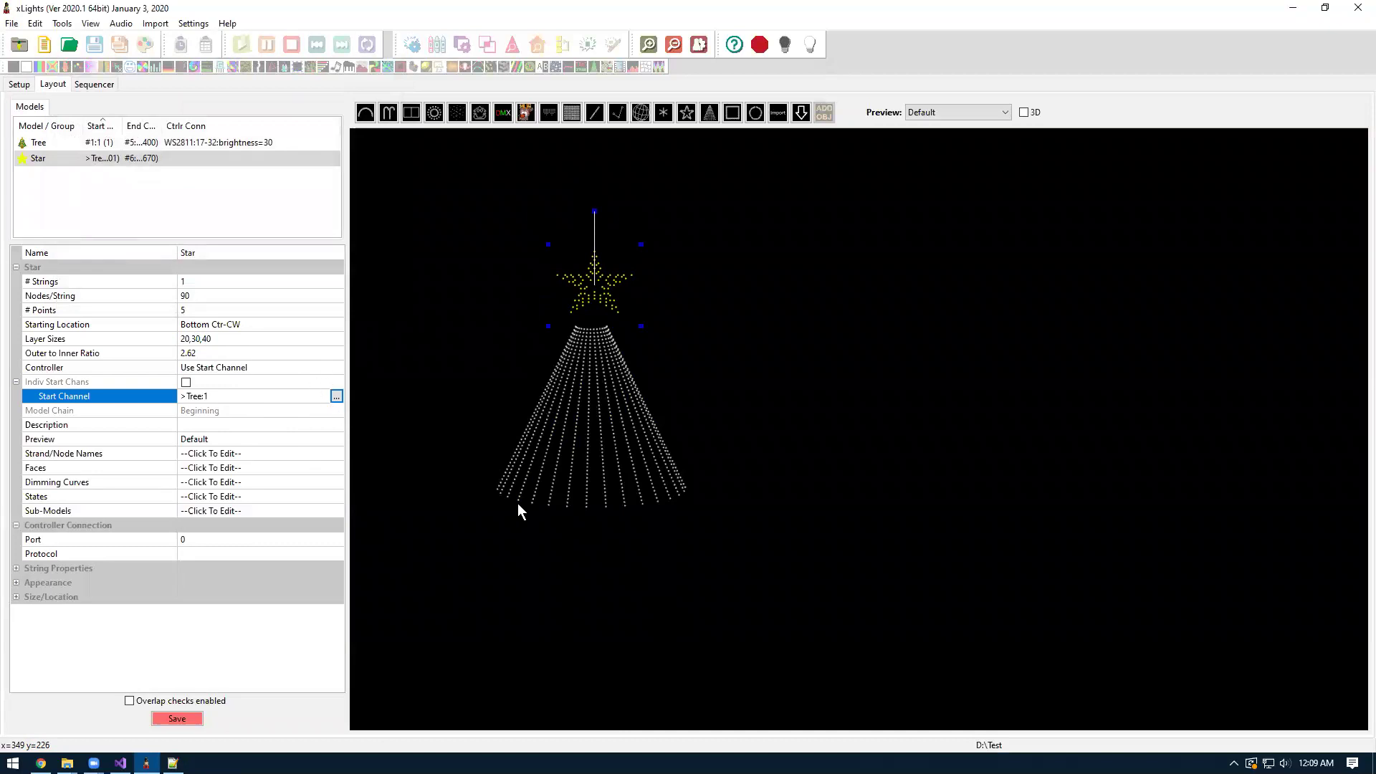
- Assign the Star to controller port 32 (WS2811:32) and save the layout
click(200, 539)
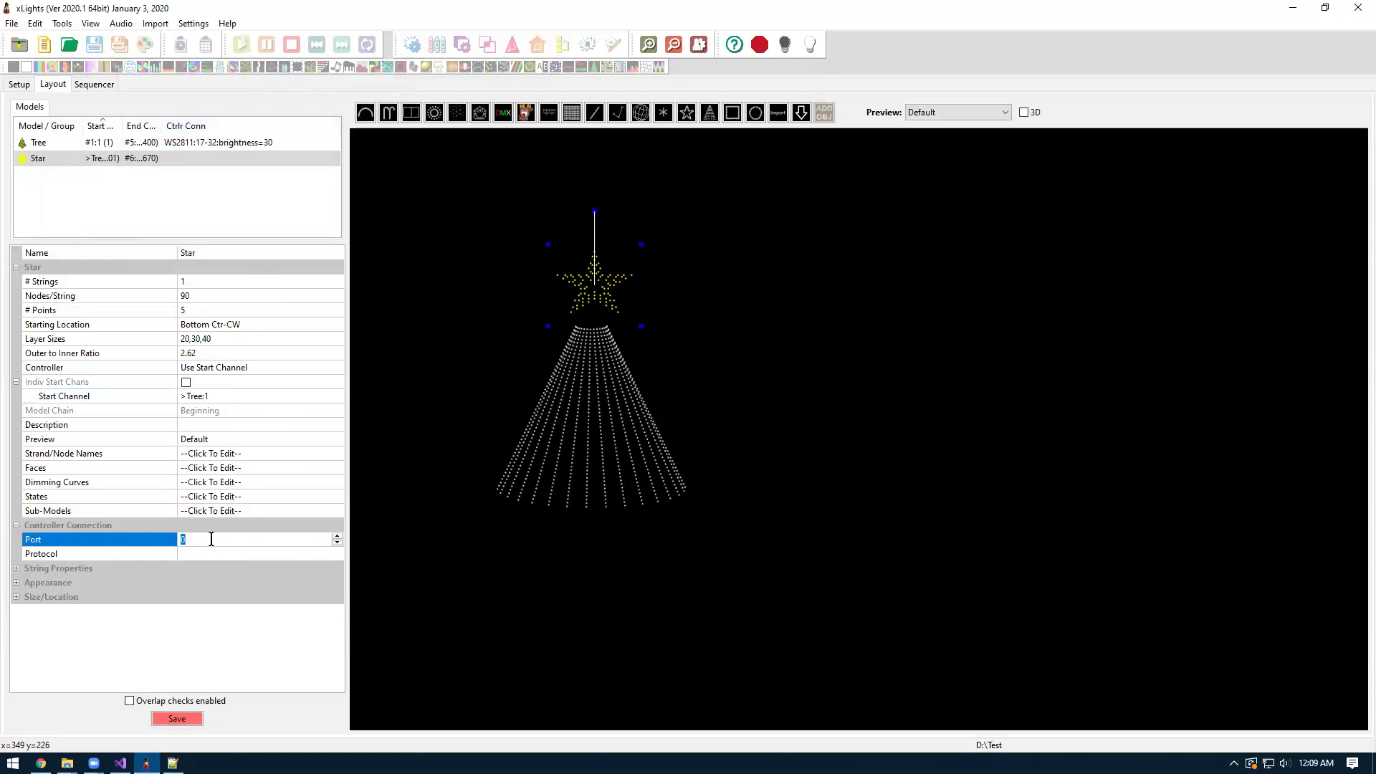
text(32)
key(Return)
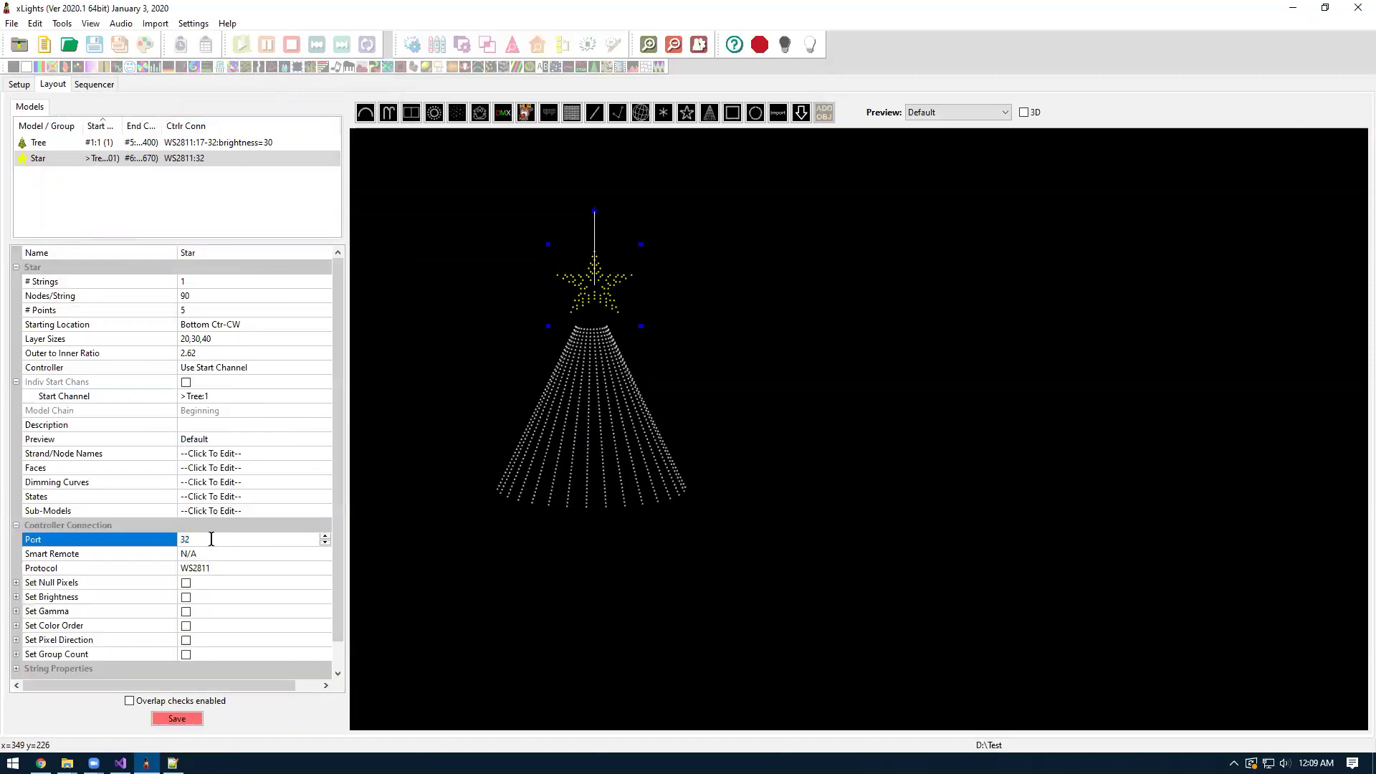
click(181, 722)
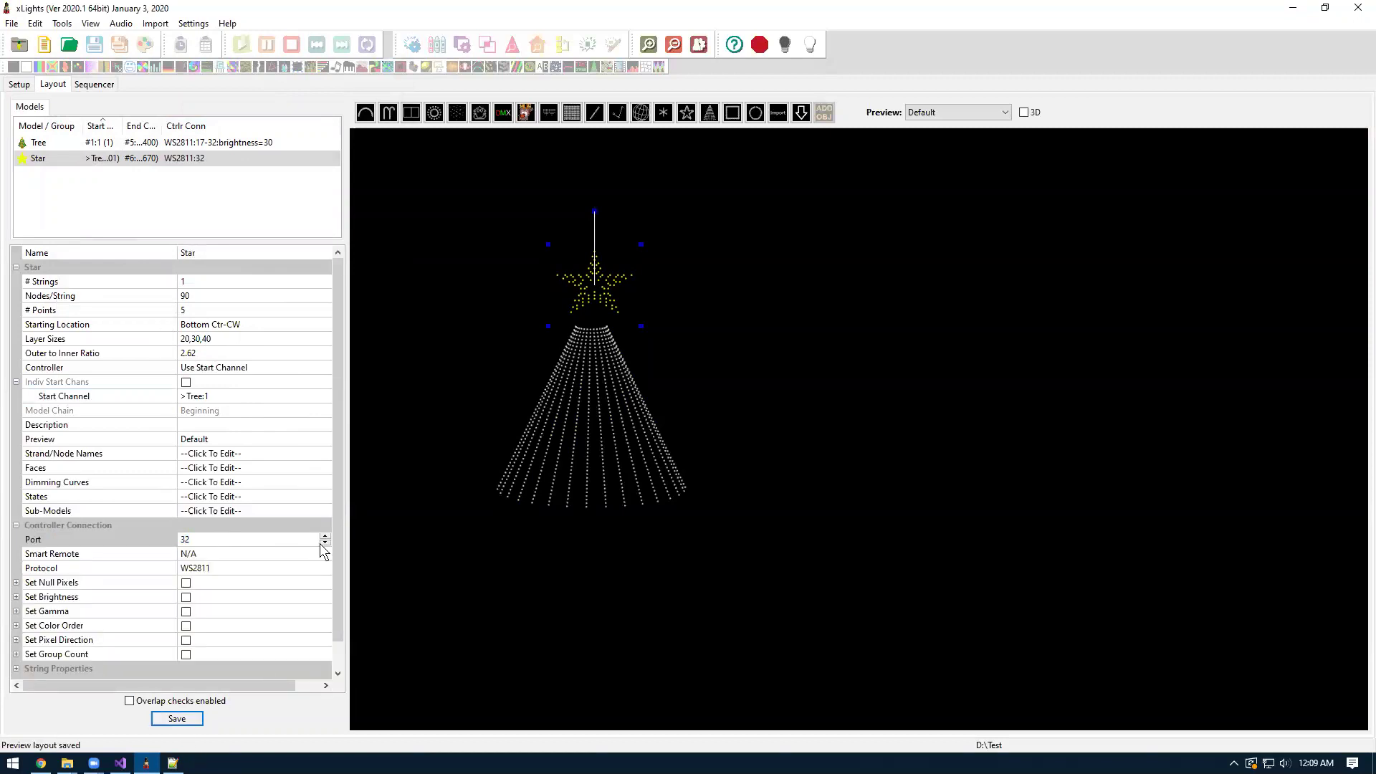
mouse_move(212, 145)
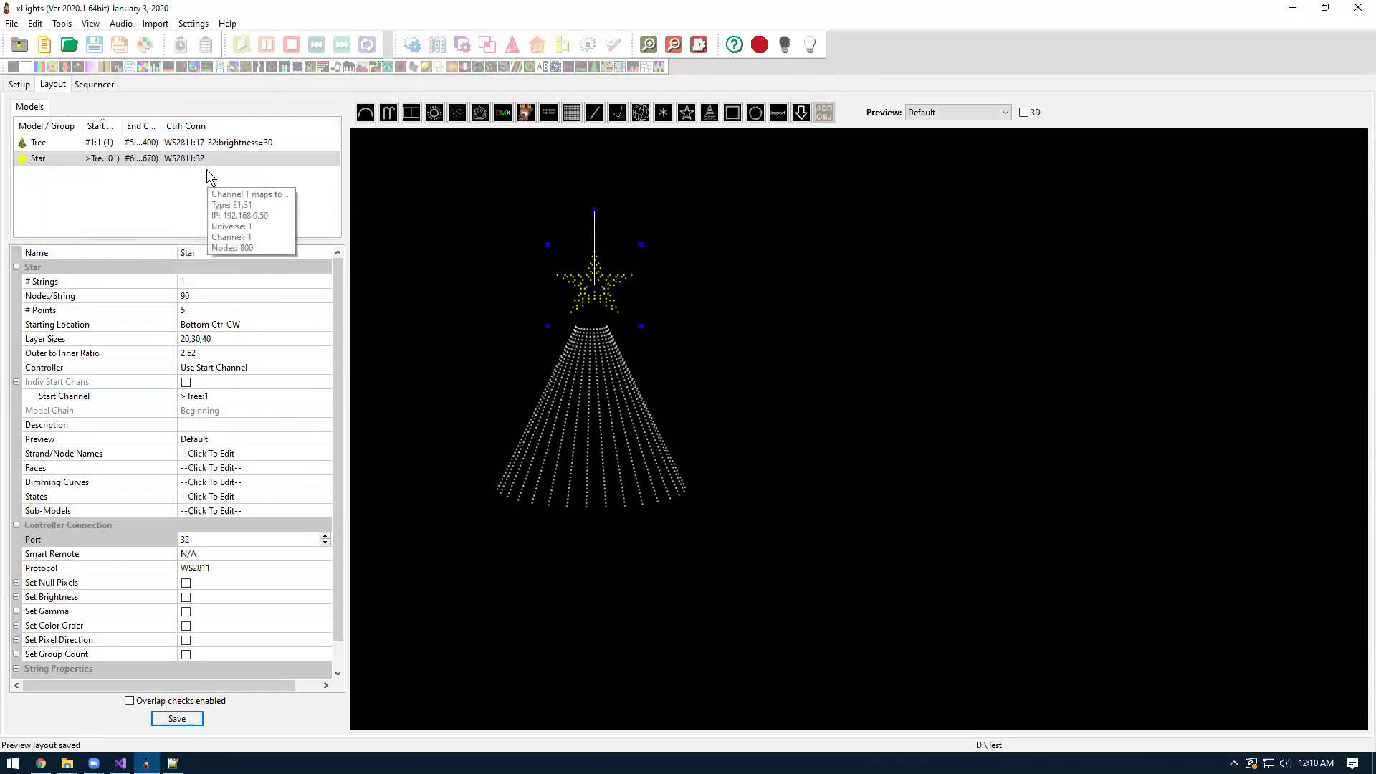
click(20, 86)
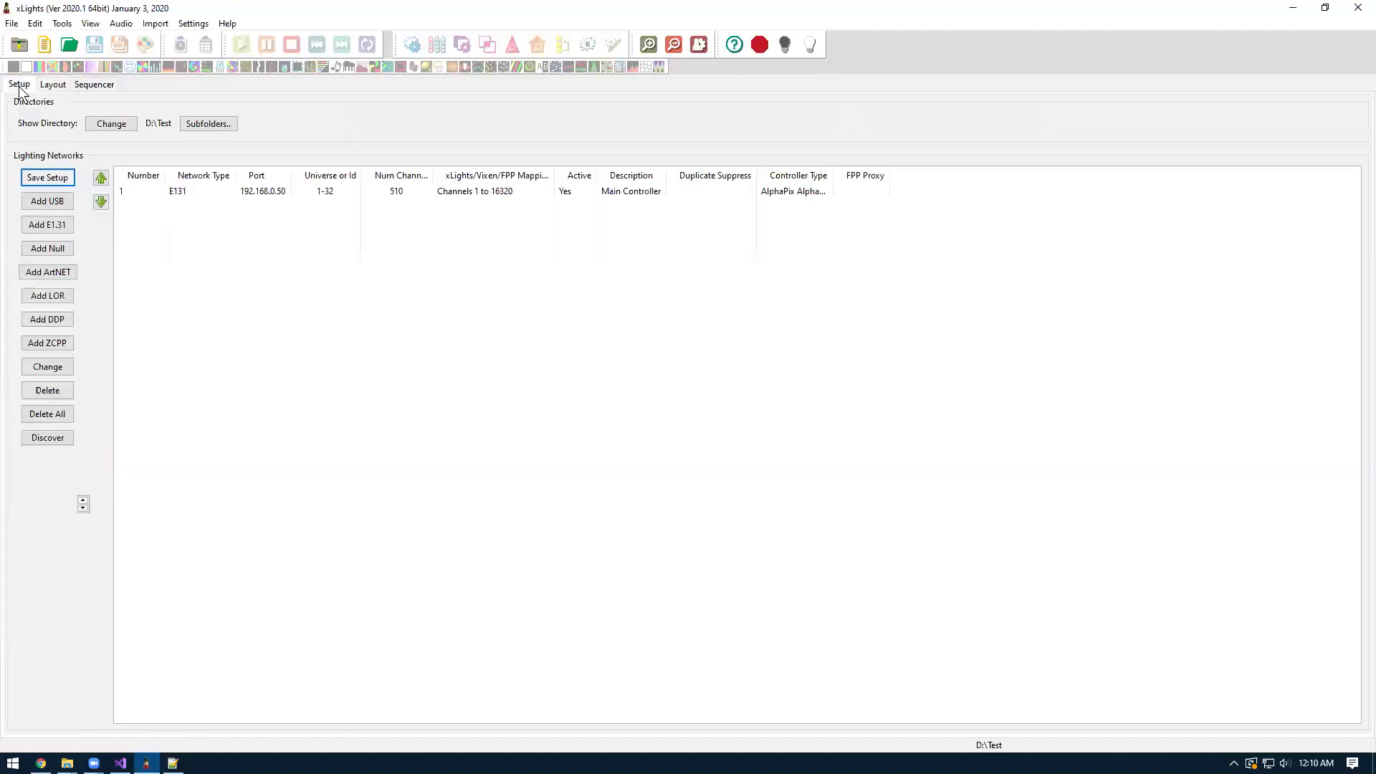
click(218, 192)
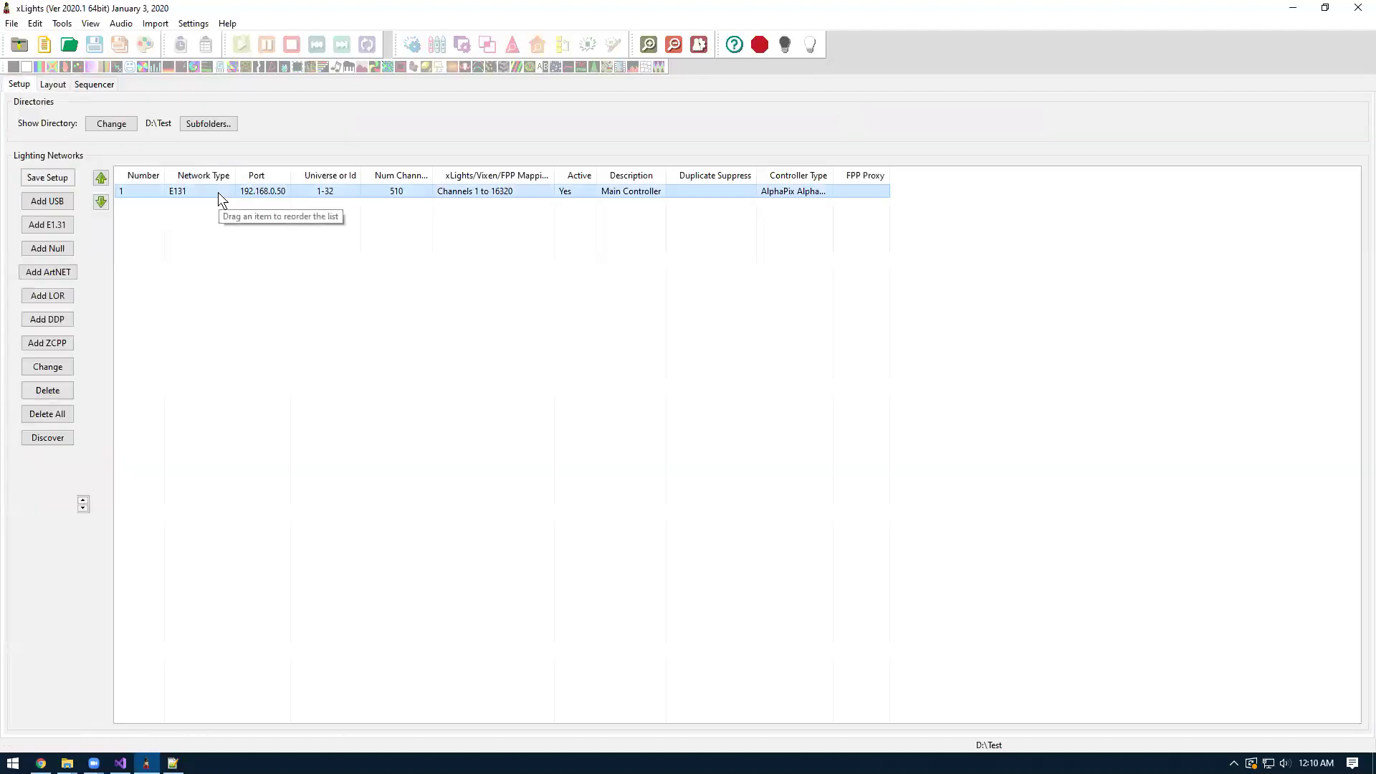
right_click(218, 192)
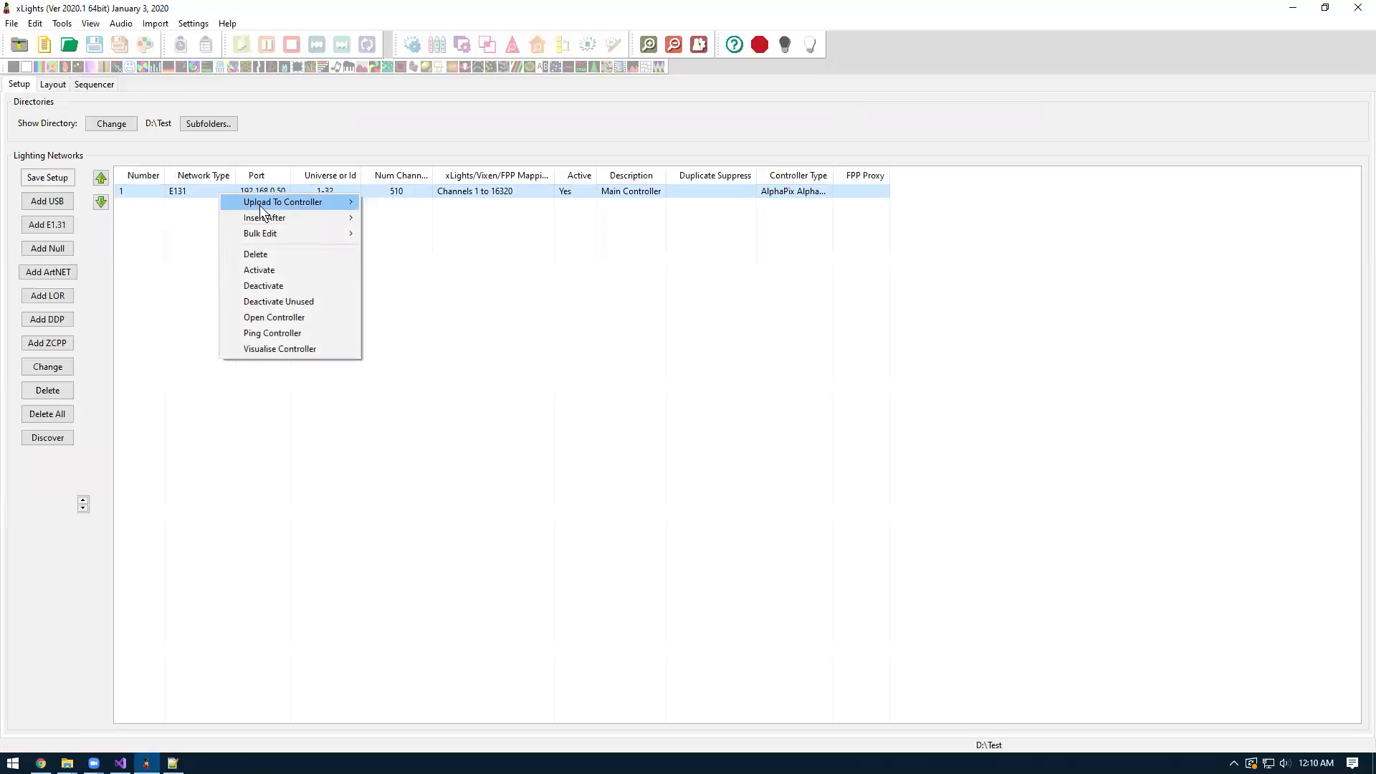
click(327, 351)
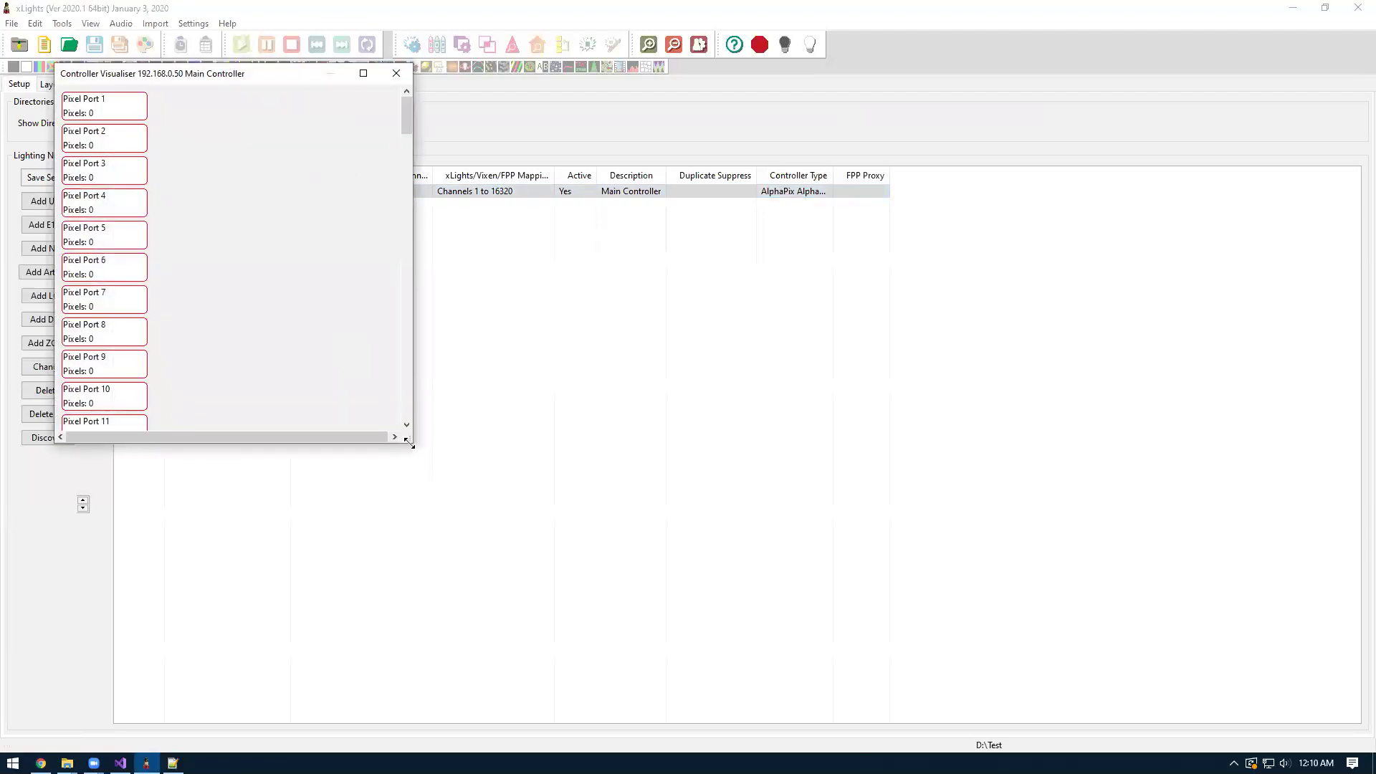
drag(409, 444, 477, 606)
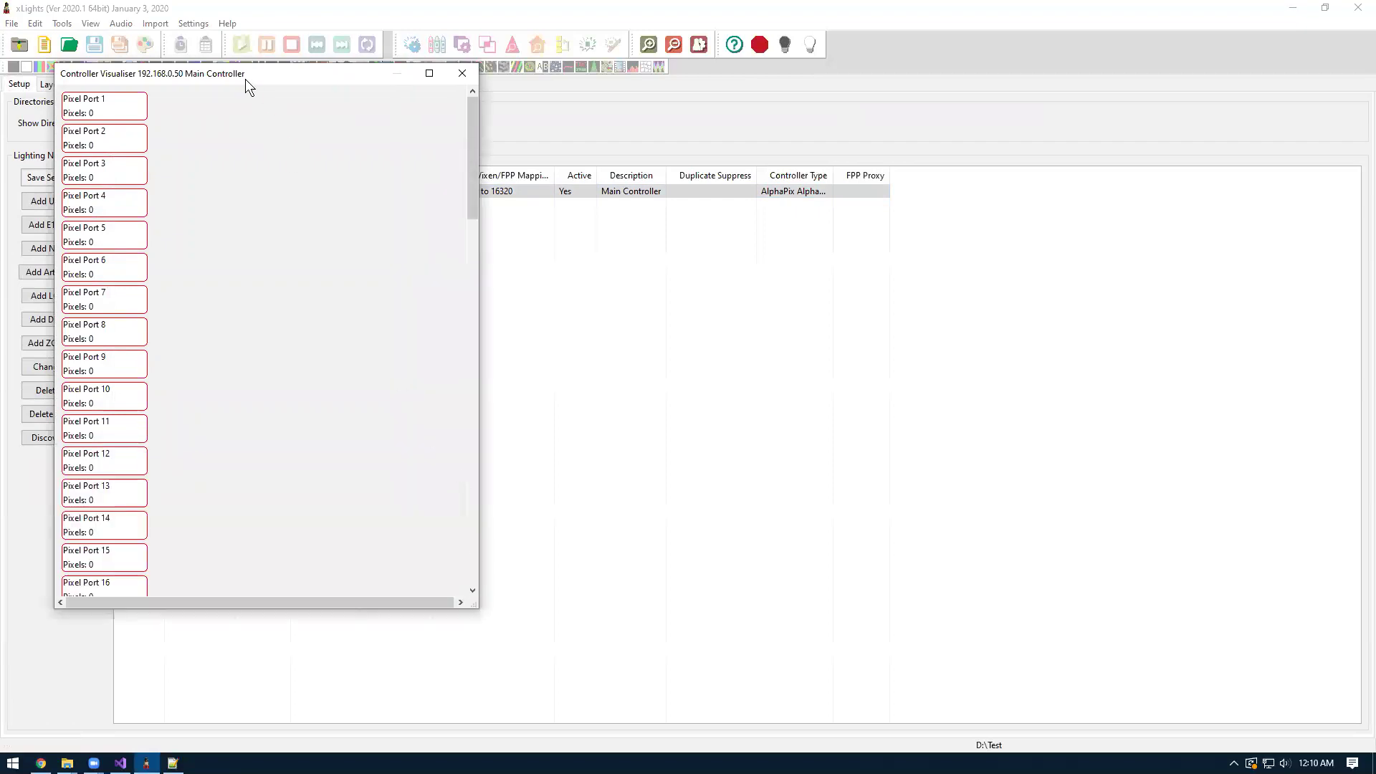
drag(248, 75, 348, 66)
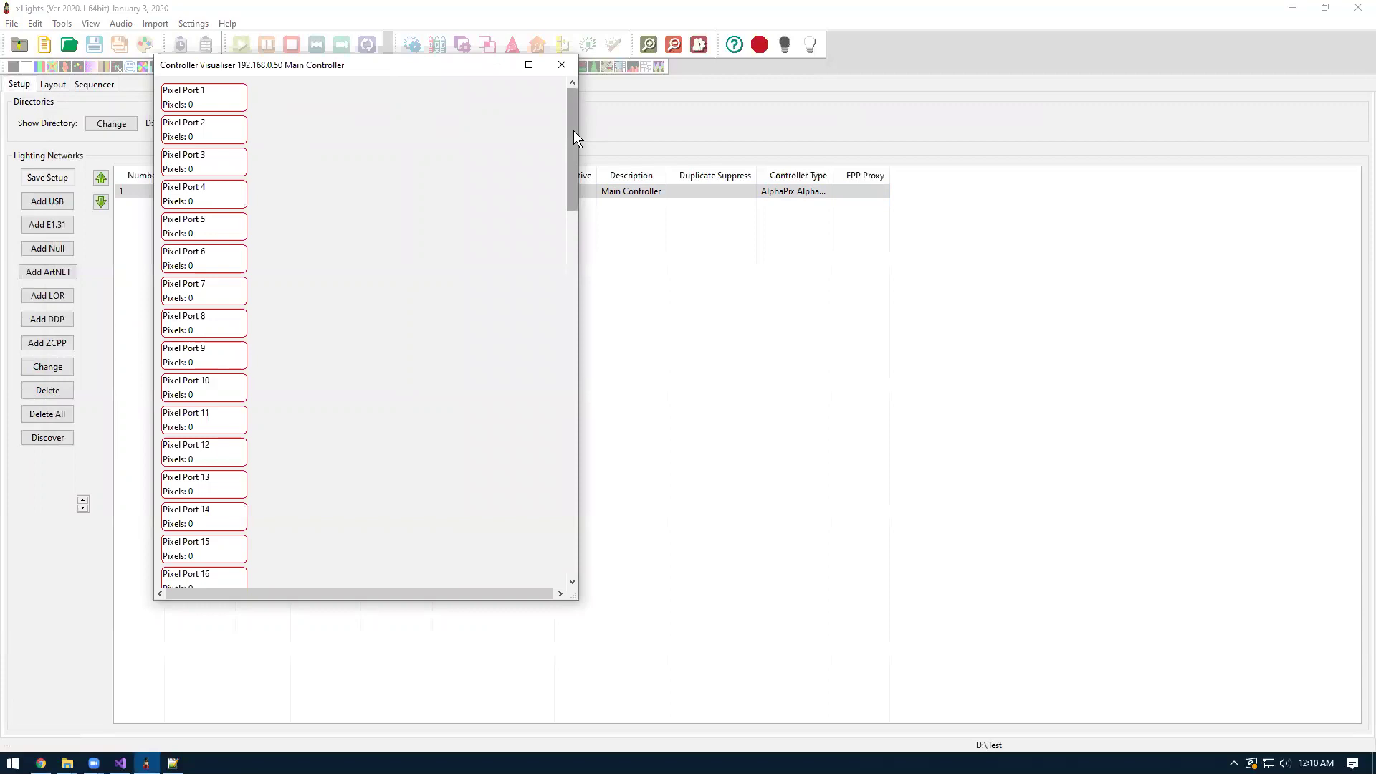
drag(574, 130, 565, 358)
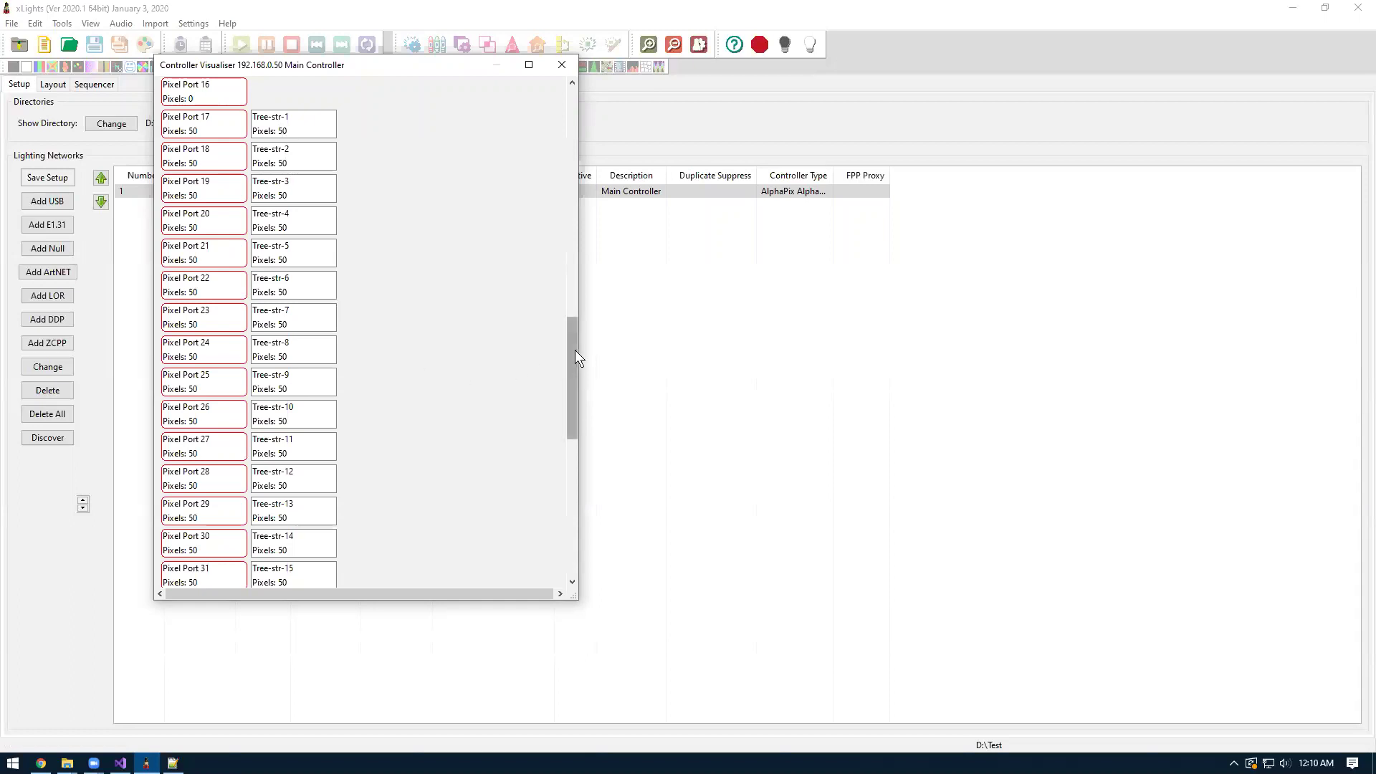
drag(575, 350, 577, 393)
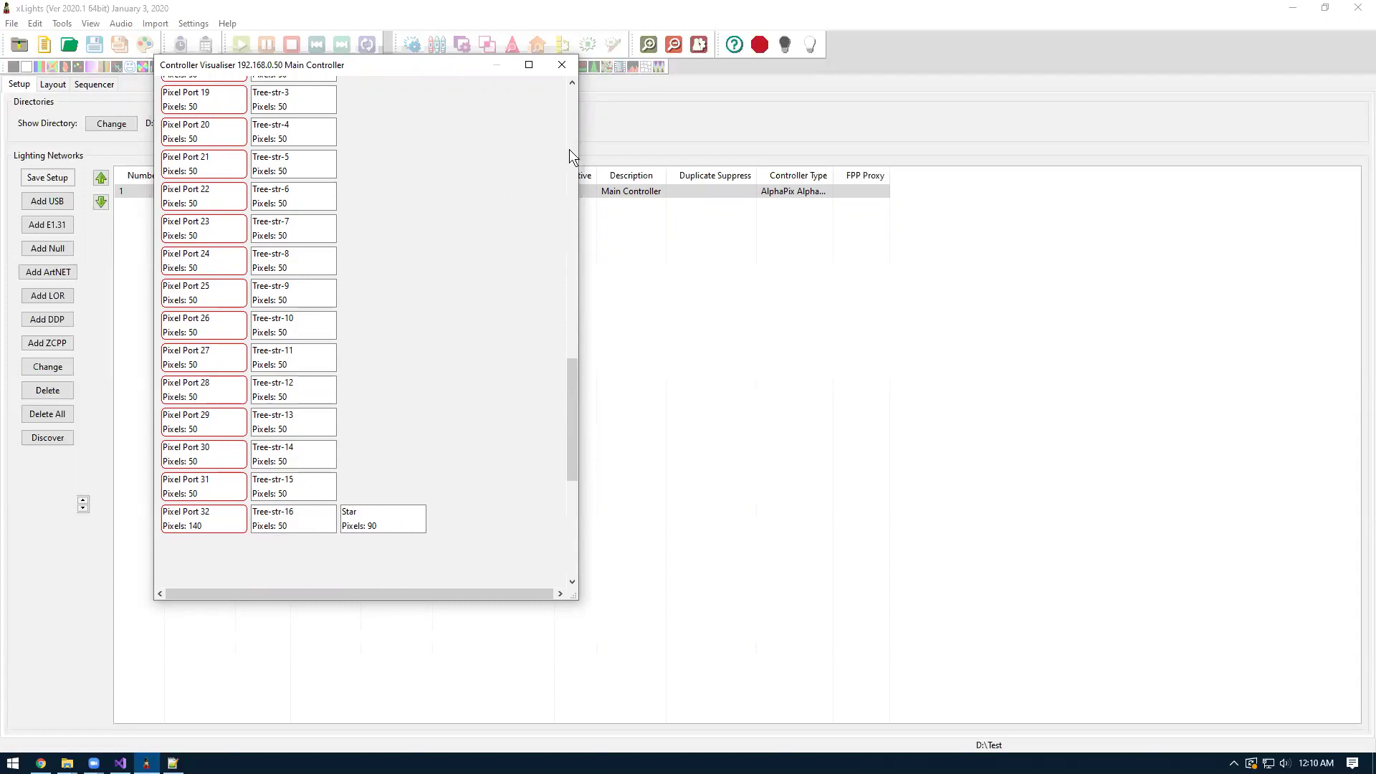
click(564, 63)
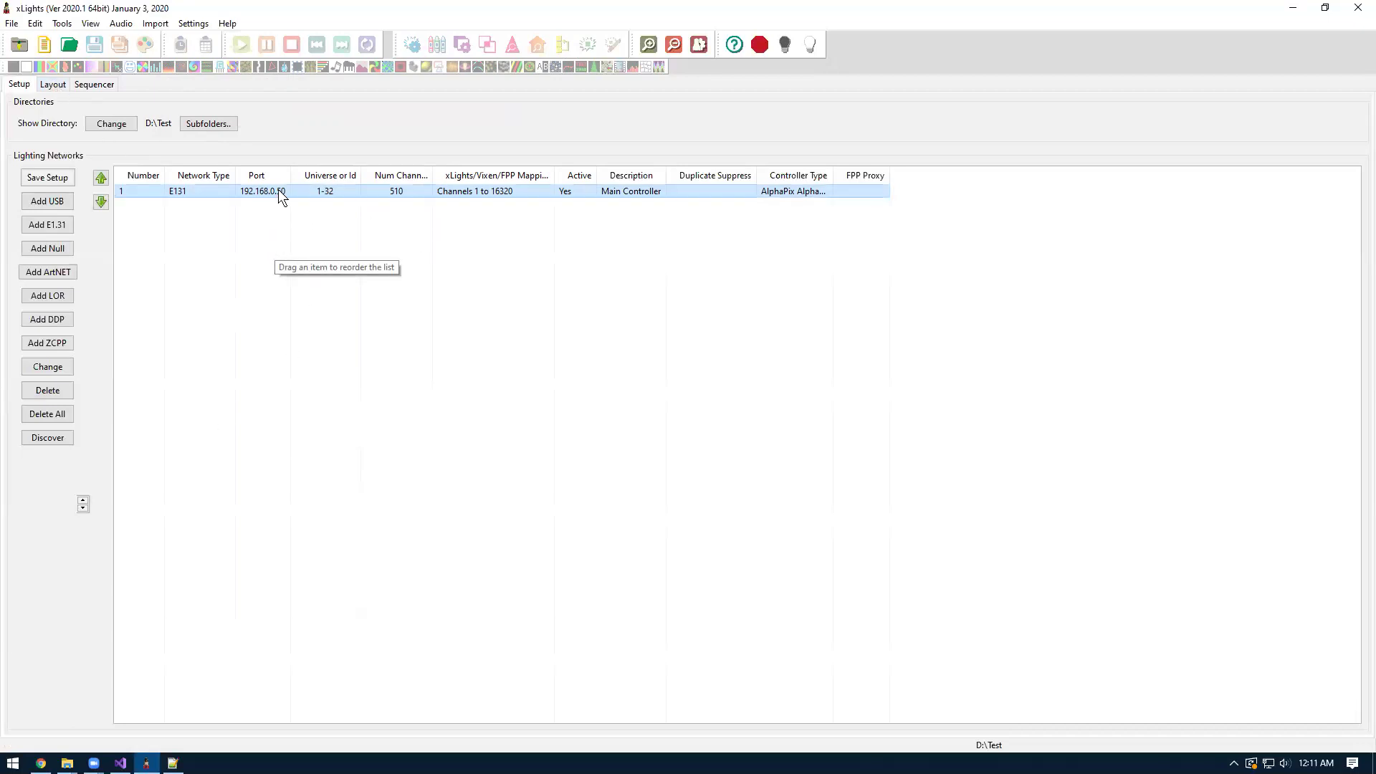
- Upload the output configuration to the AlphaPix Flex Main Controller and confirm with Yes
right_click(317, 192)
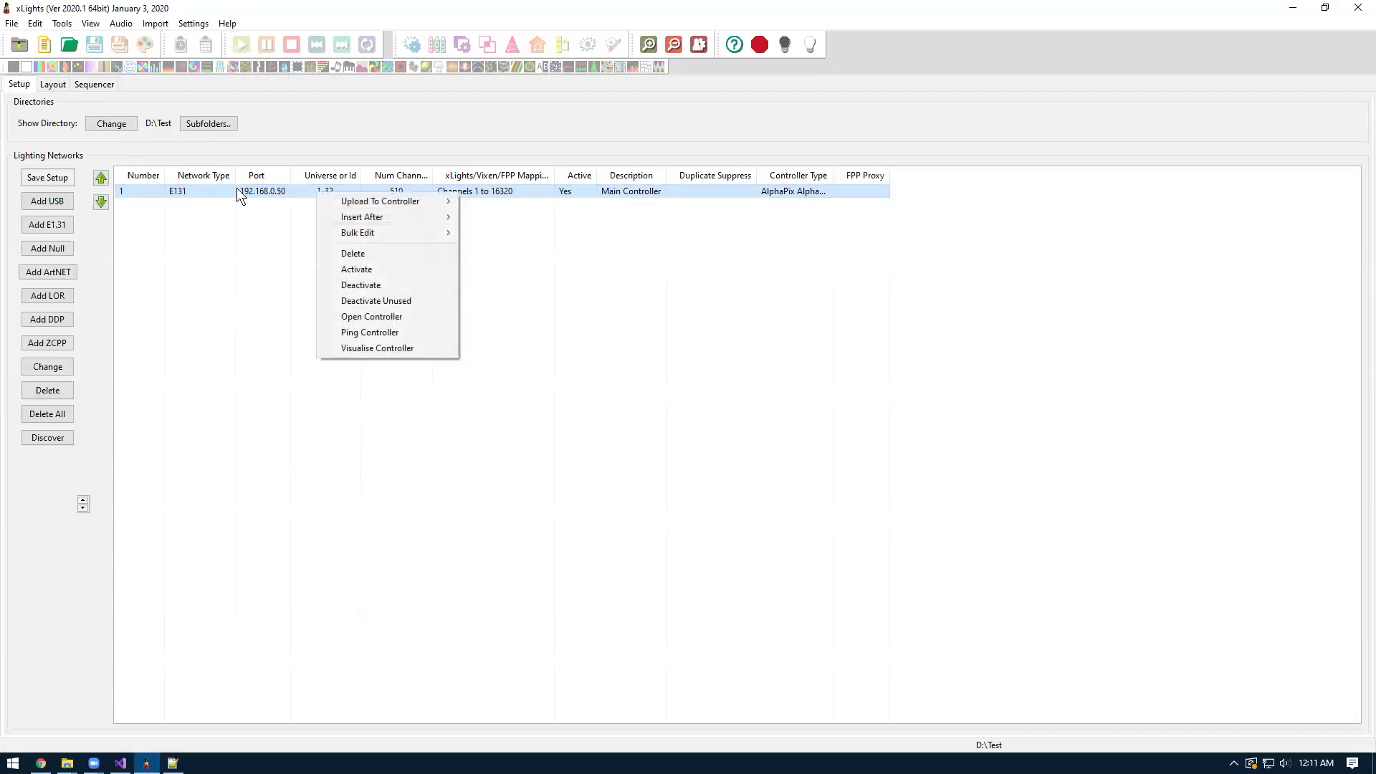
mouse_move(411, 201)
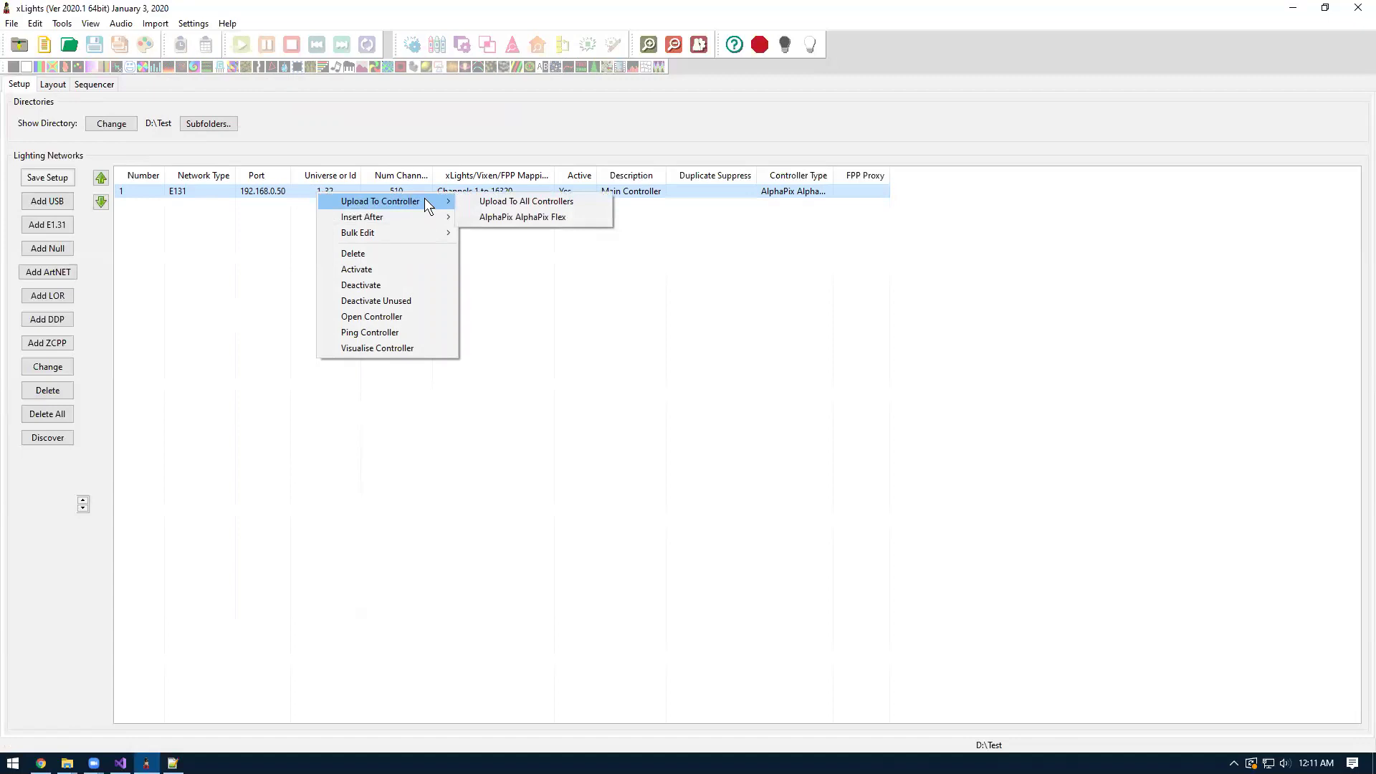
click(540, 218)
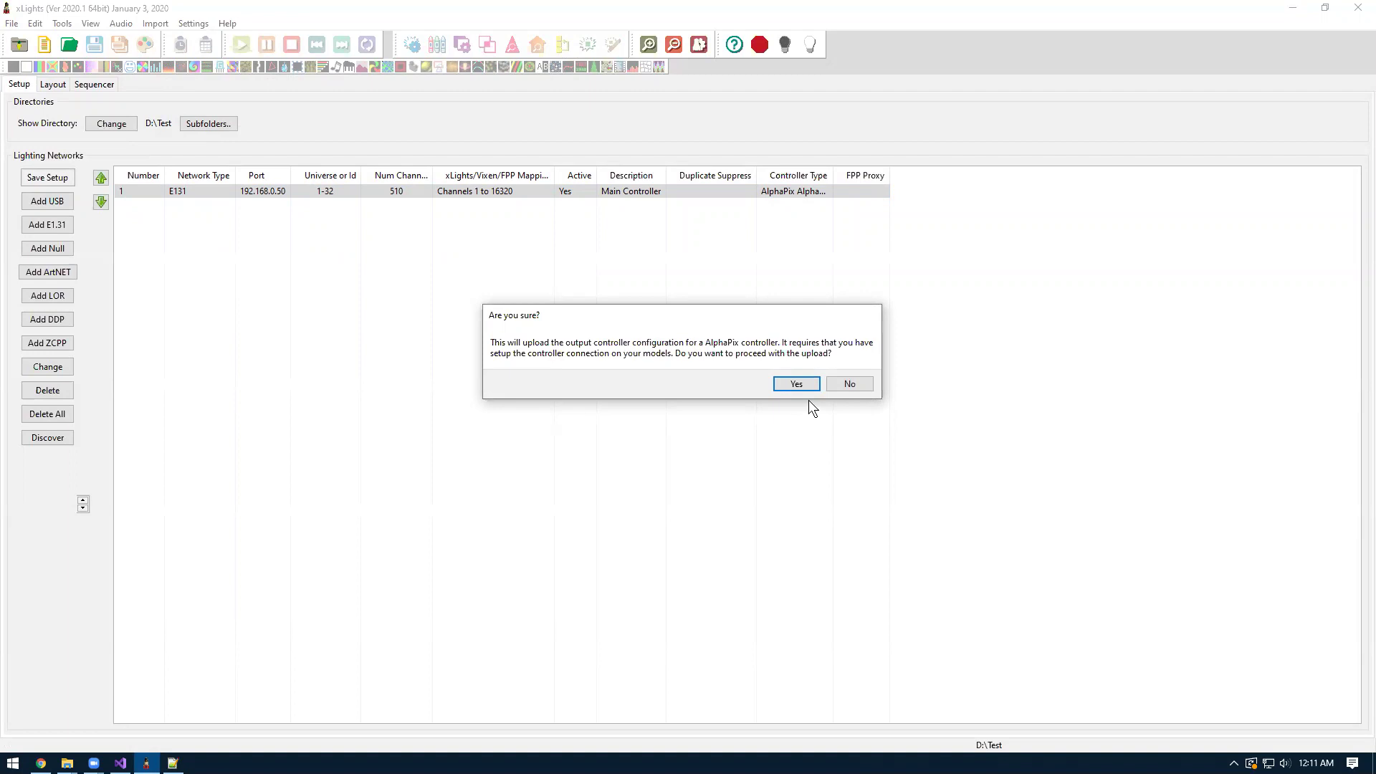
click(802, 383)
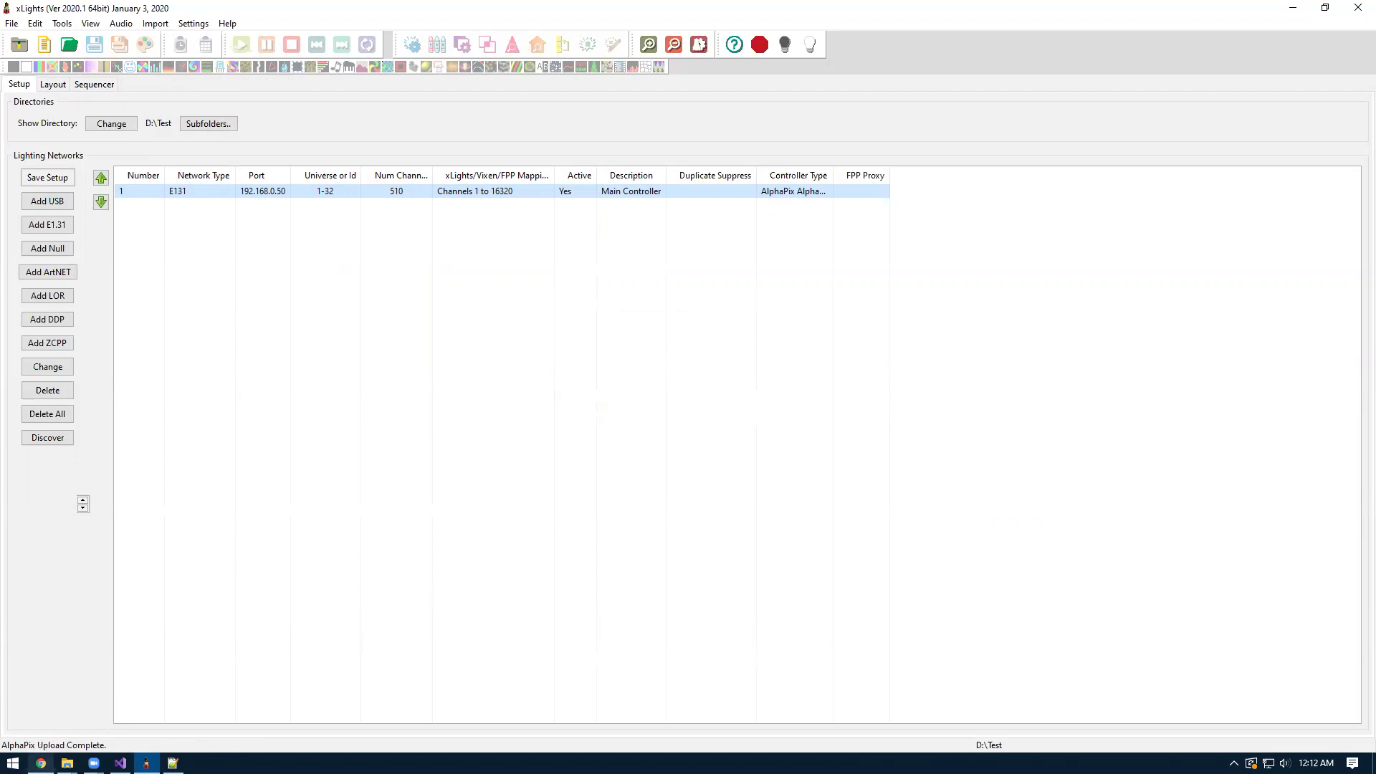
- Reload the 192.168.0.50 page and check Port 2: outputs 17–31 at 50 pixels, output 32 at 140
click(41, 763)
scroll(104, 673, up, 2)
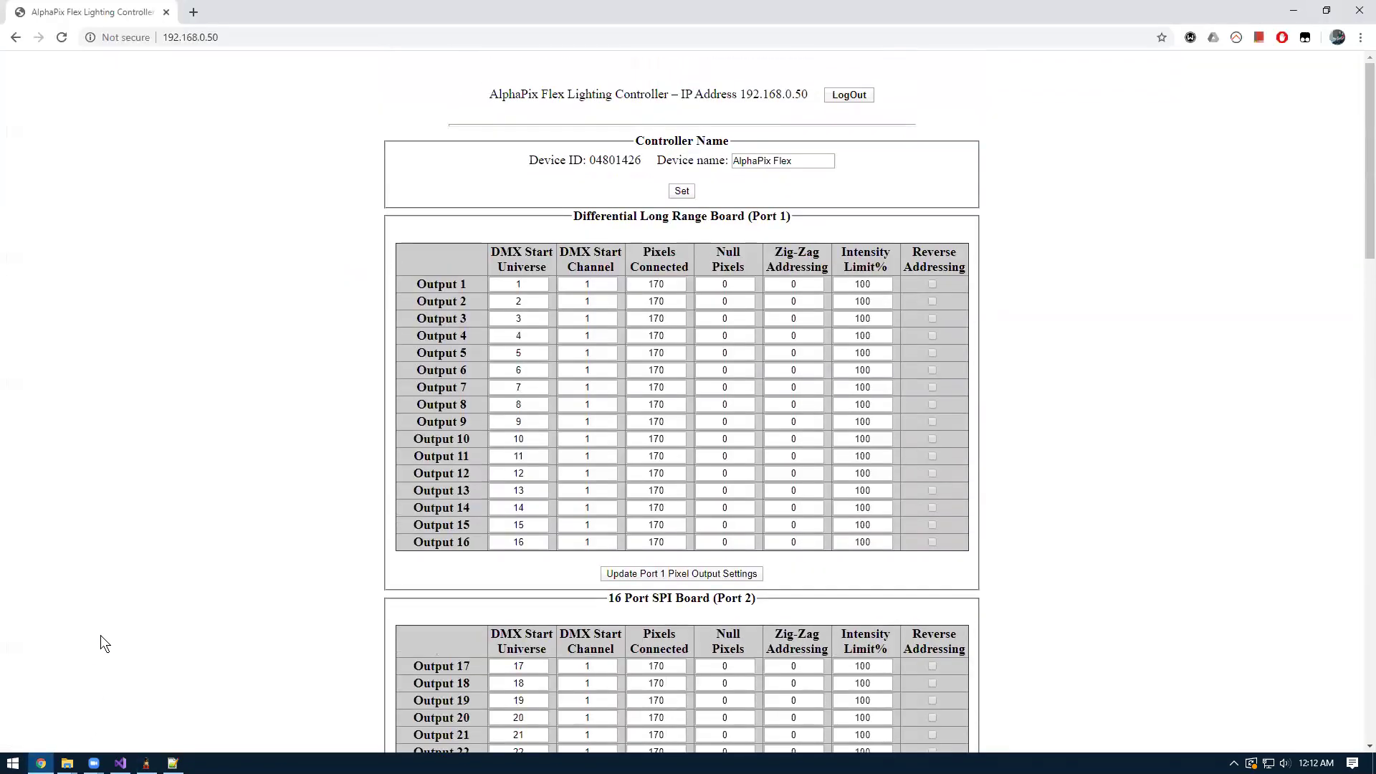
click(63, 38)
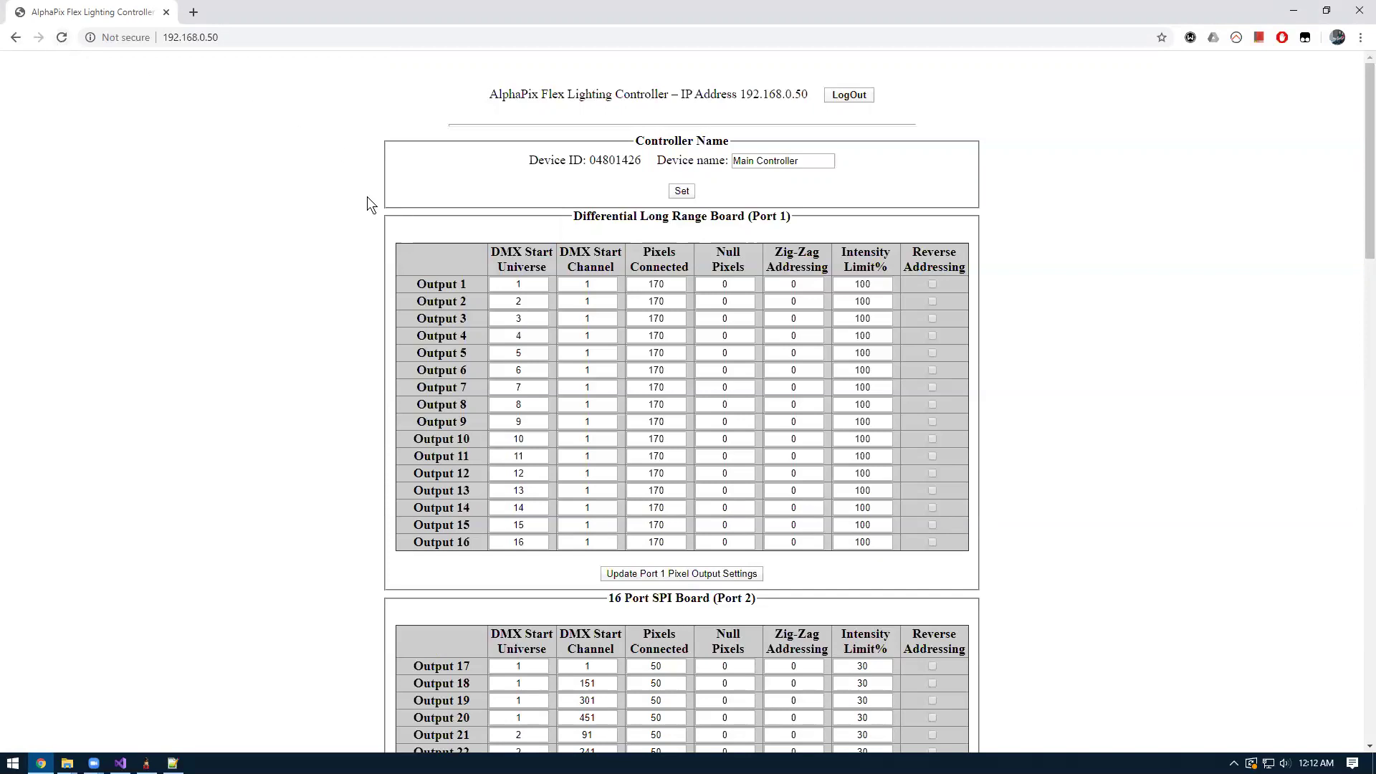
scroll(345, 215, down, 4)
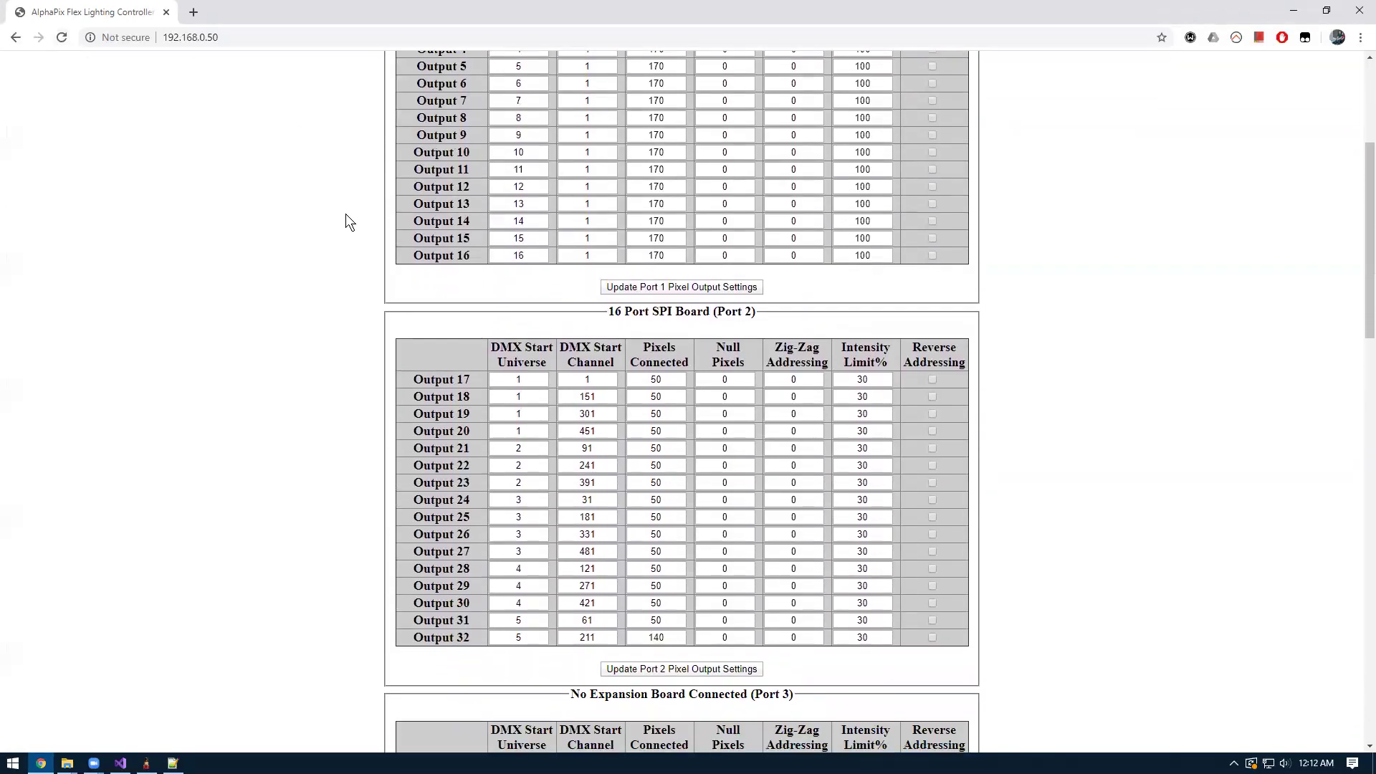
scroll(346, 221, down, 1)
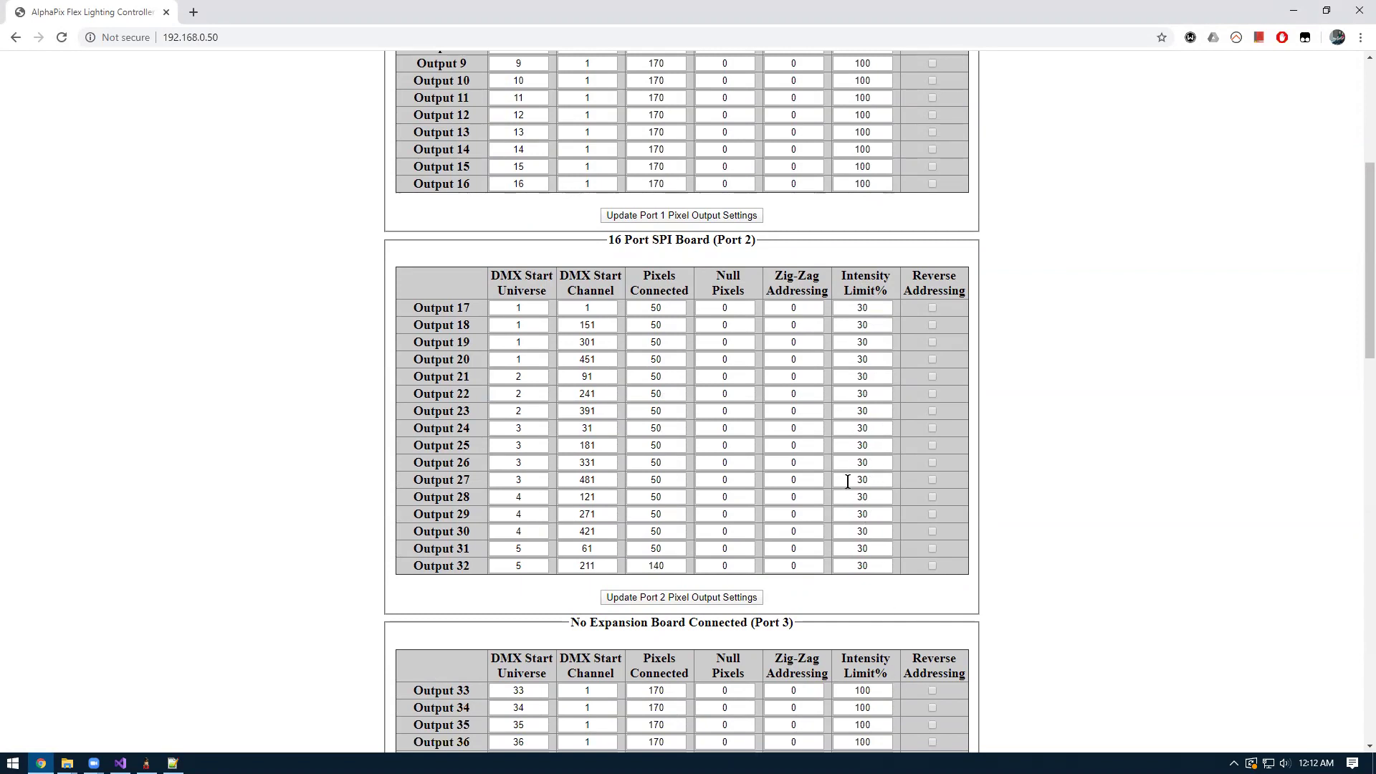
scroll(848, 481, up, 3)
scroll(844, 486, down, 1)
scroll(844, 486, down, 2)
mouse_move(146, 764)
scroll(645, 388, up, 5)
scroll(676, 338, down, 4)
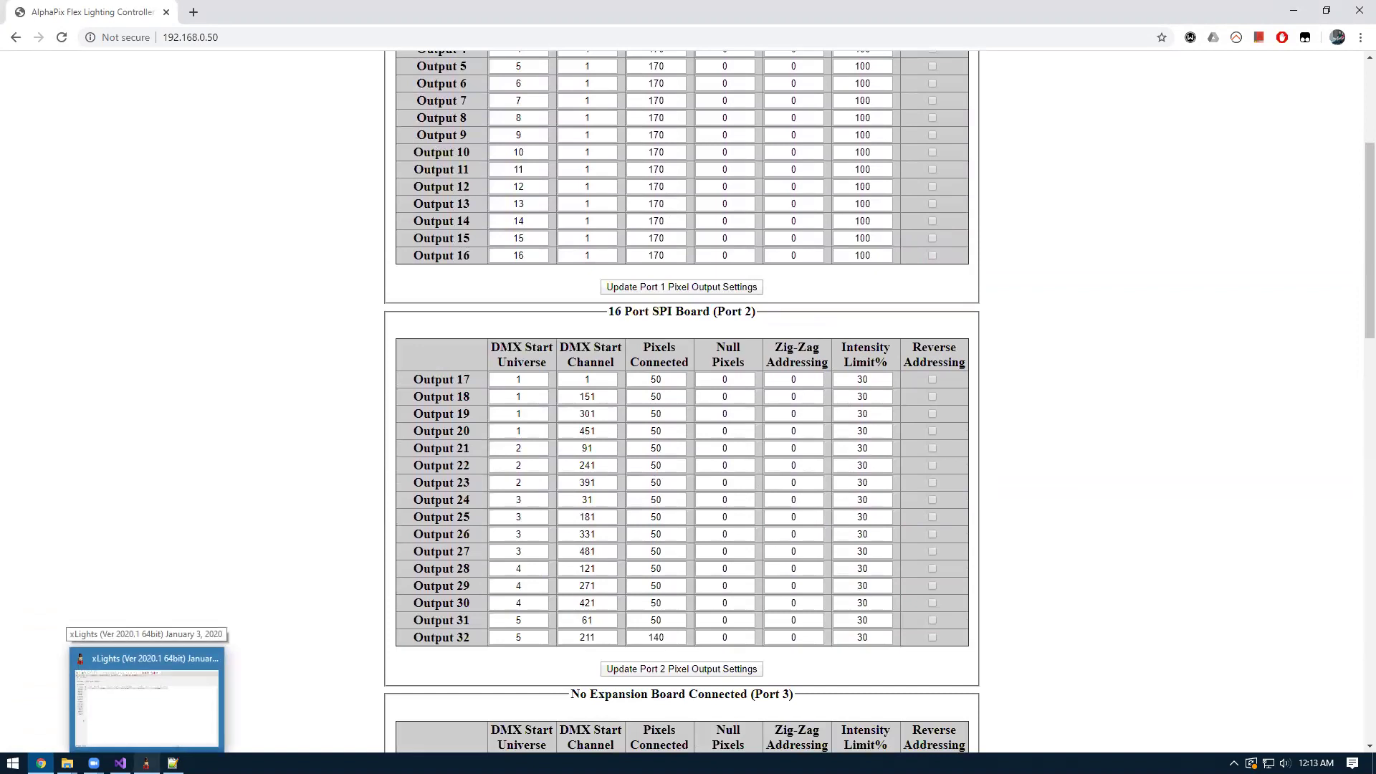
- Open Upload To All Controllers for the Main Controller, pick AlphaPix, then close it without uploading
click(147, 699)
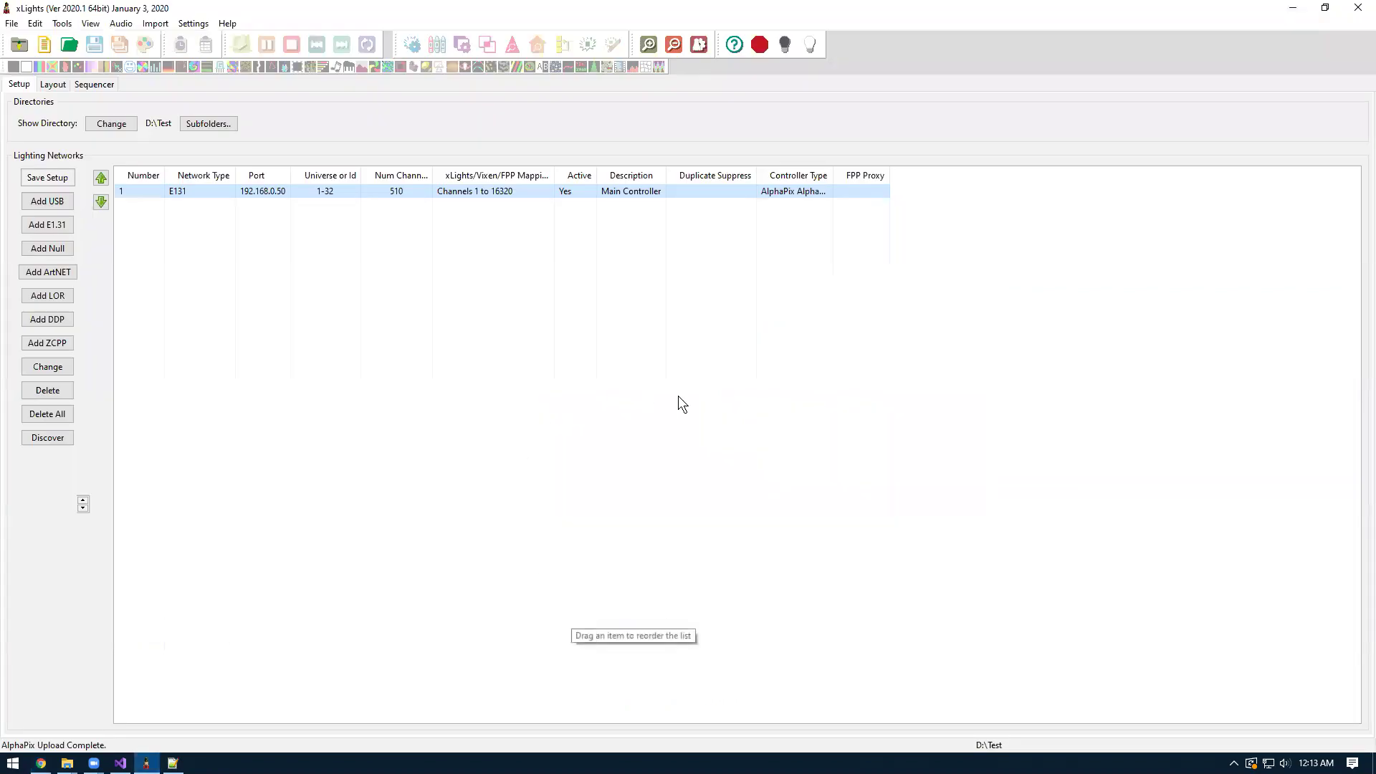
right_click(516, 191)
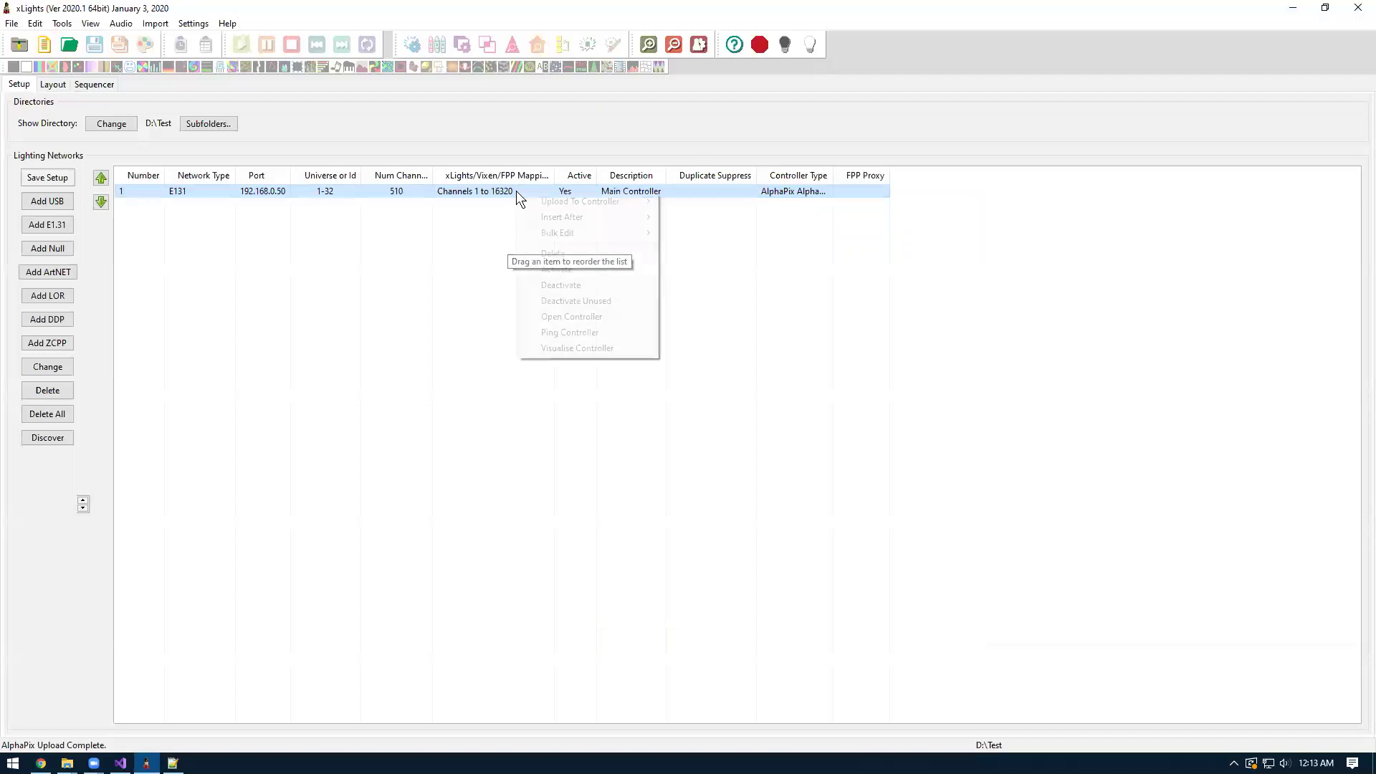
mouse_move(611, 199)
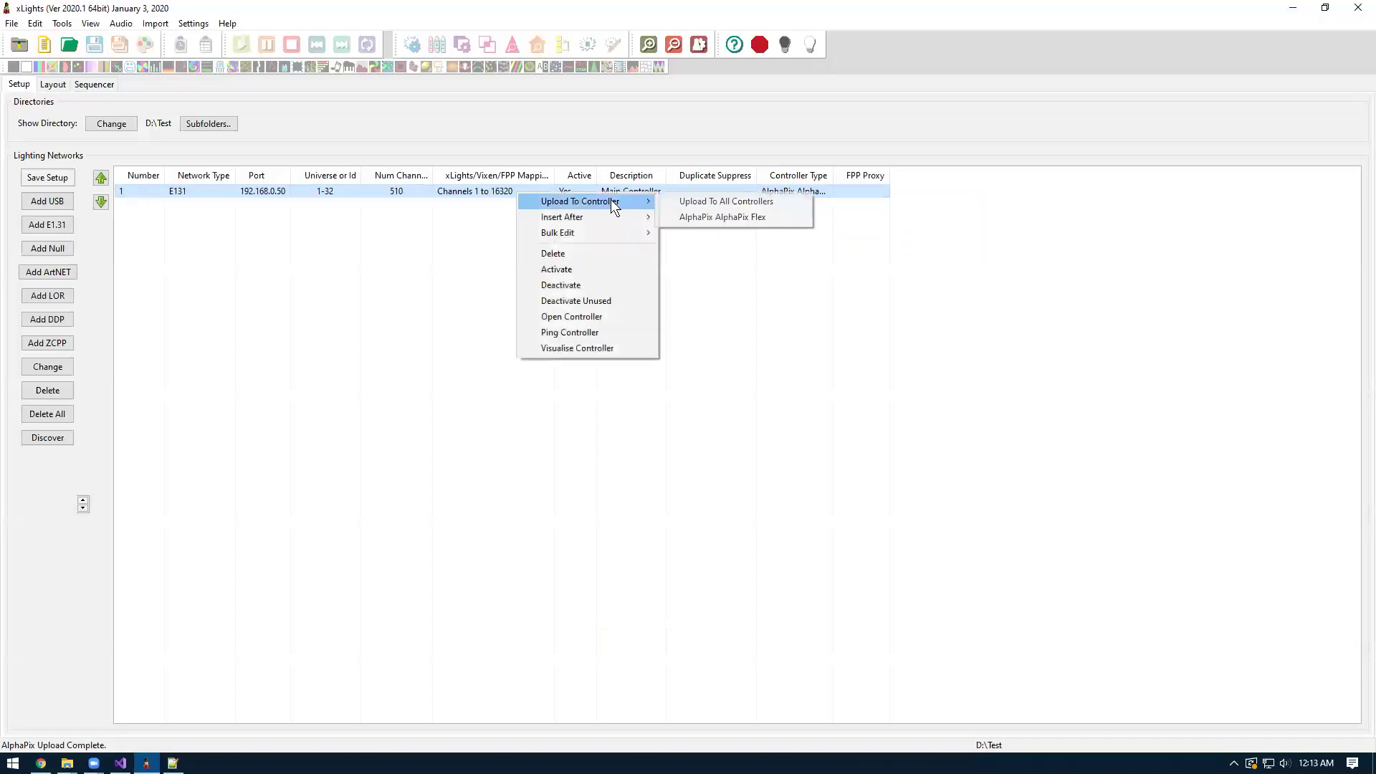
click(741, 198)
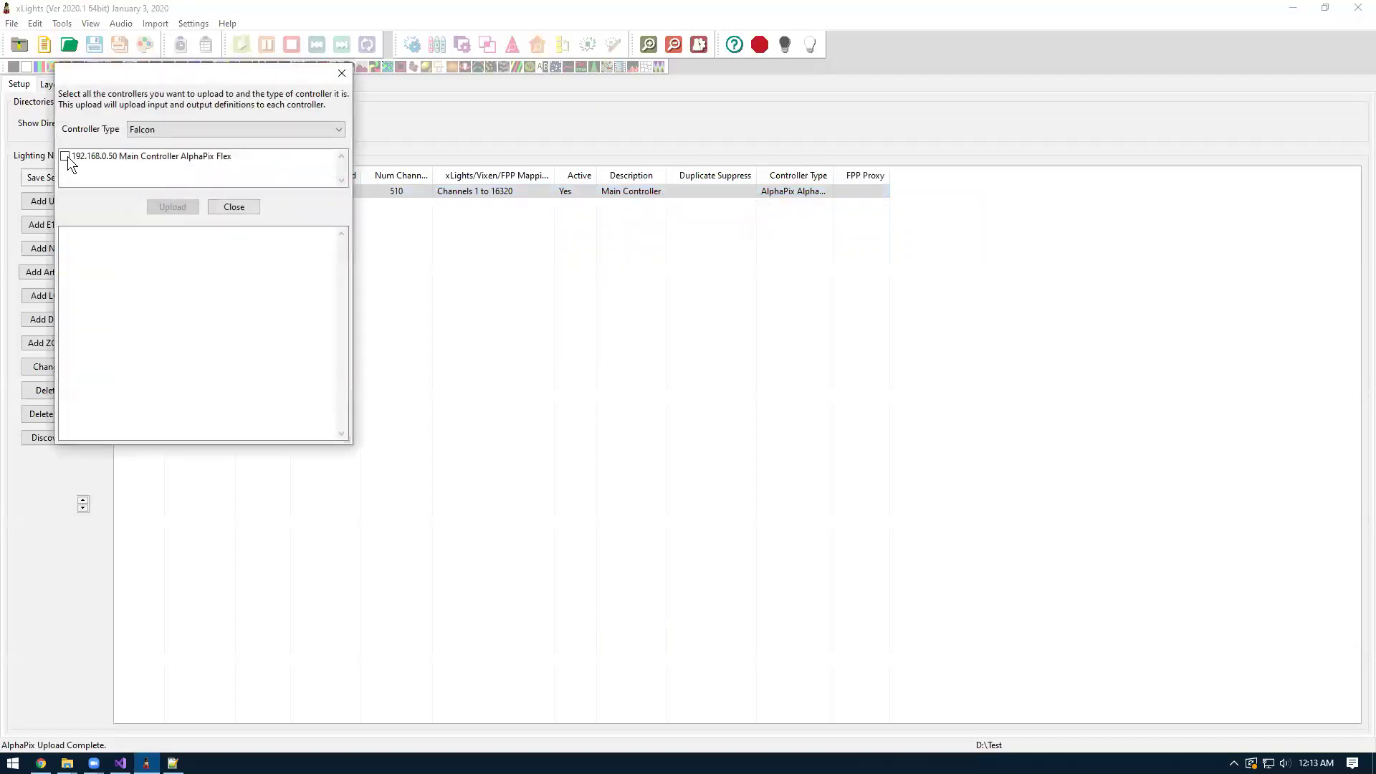
click(152, 129)
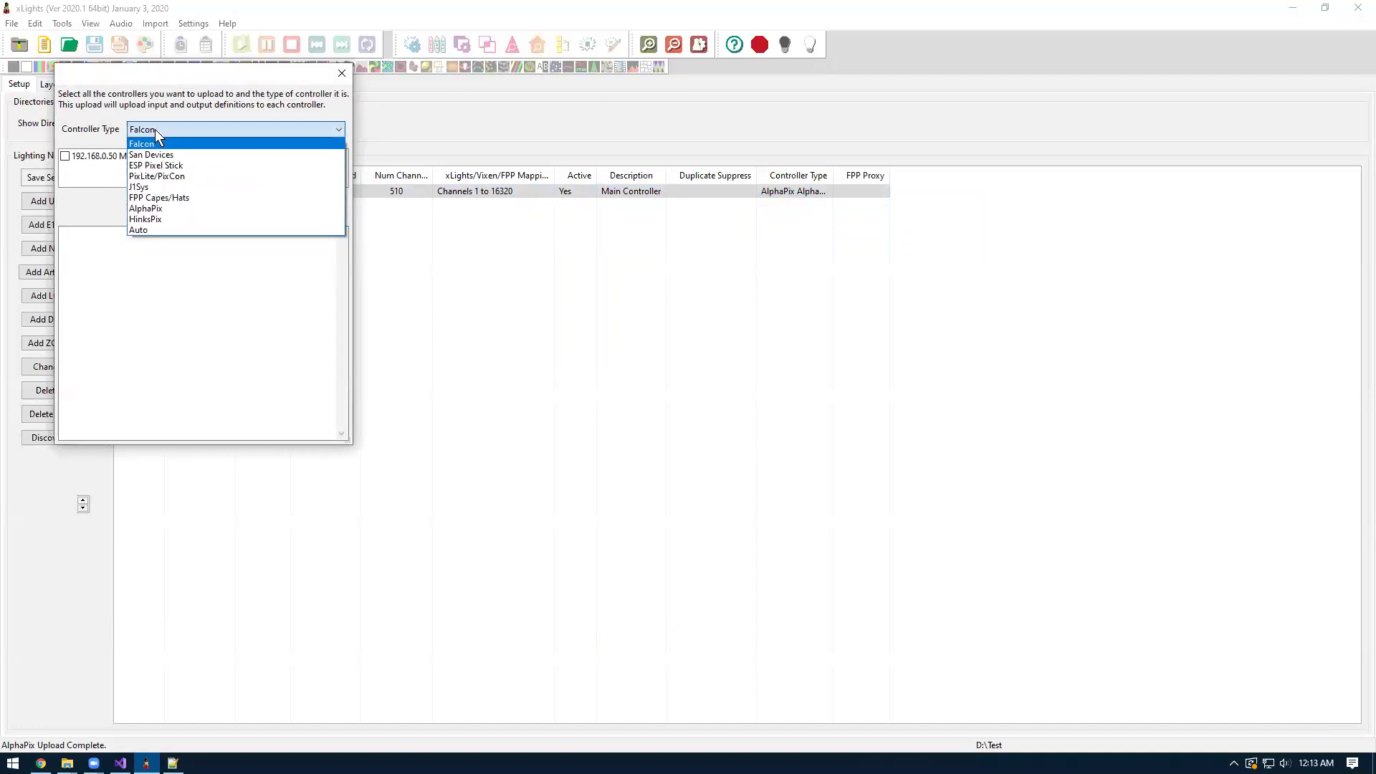
click(145, 208)
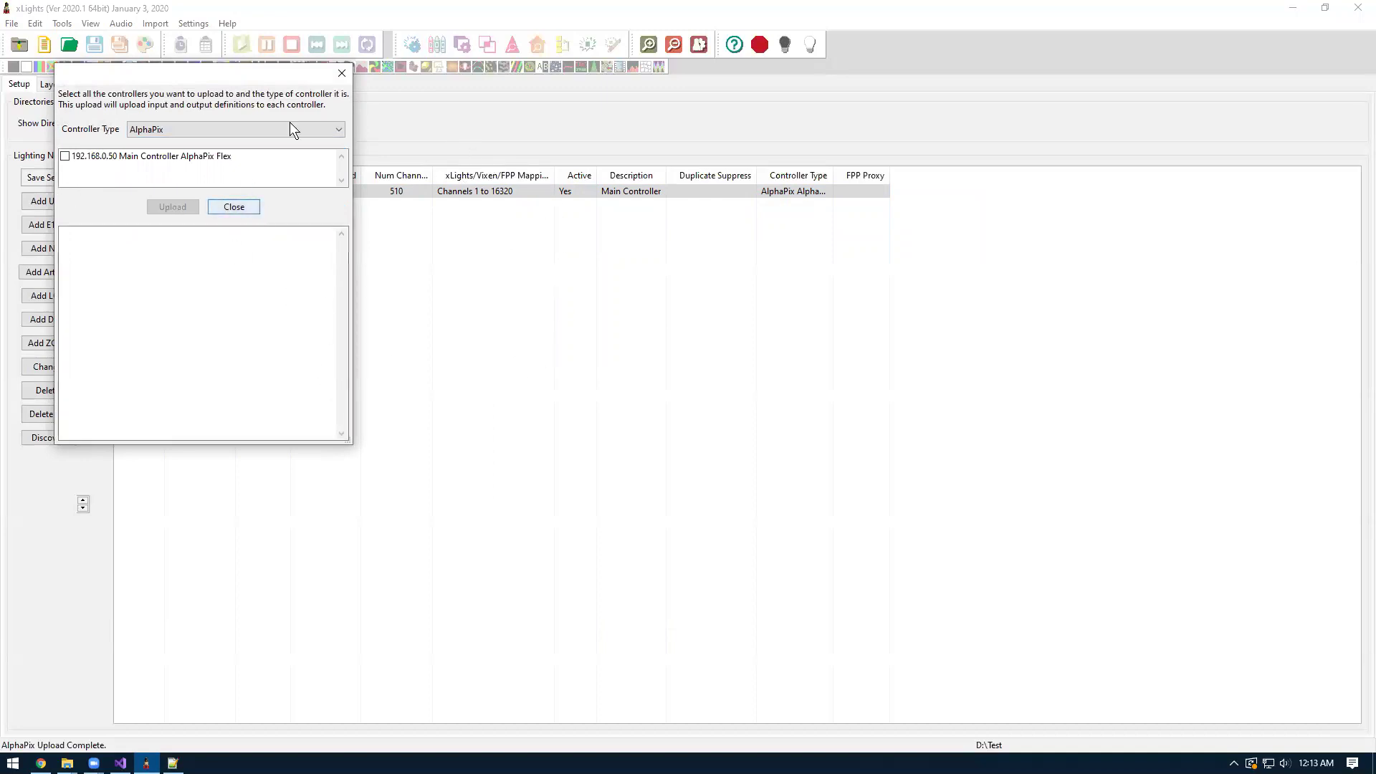
click(343, 71)
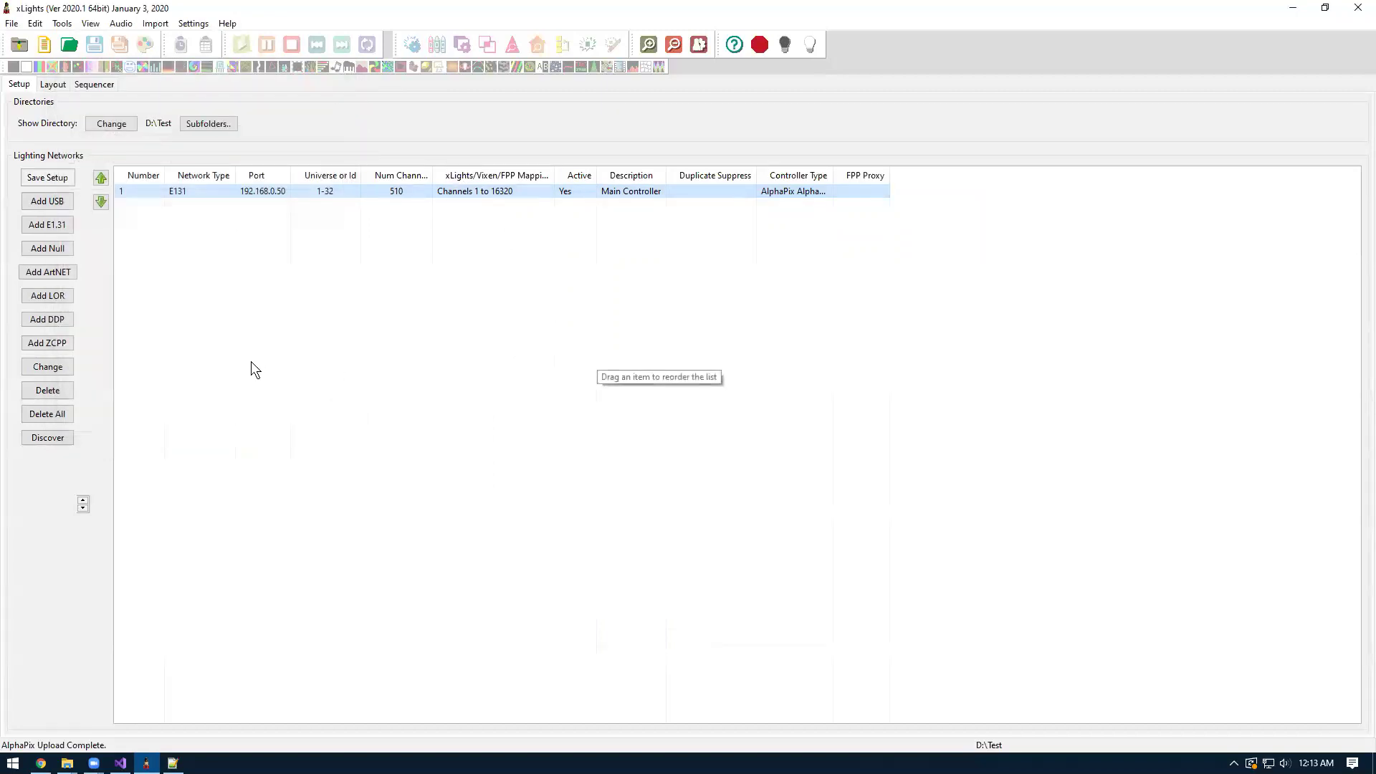